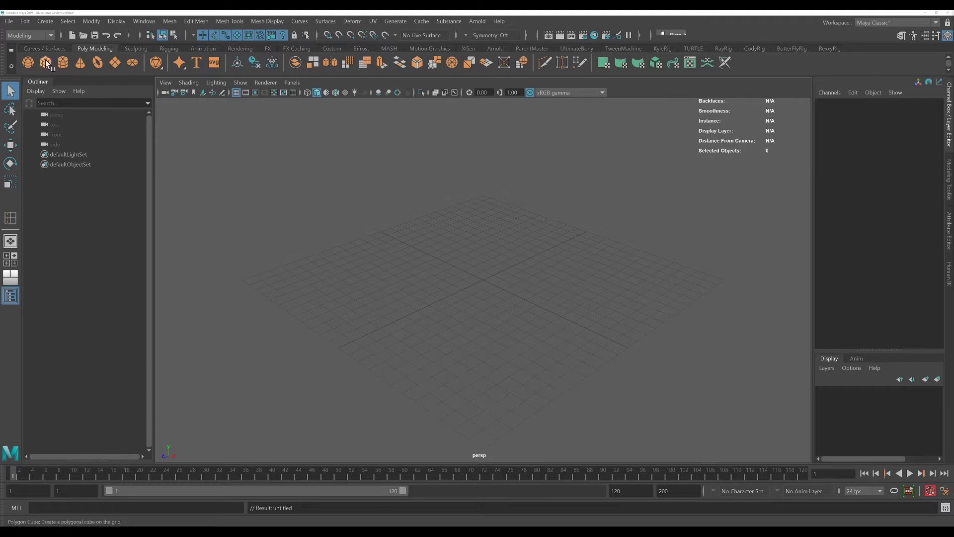
Create a polygon cylinder at the origin and scale it uniformly to about 4.01.
click(62, 62)
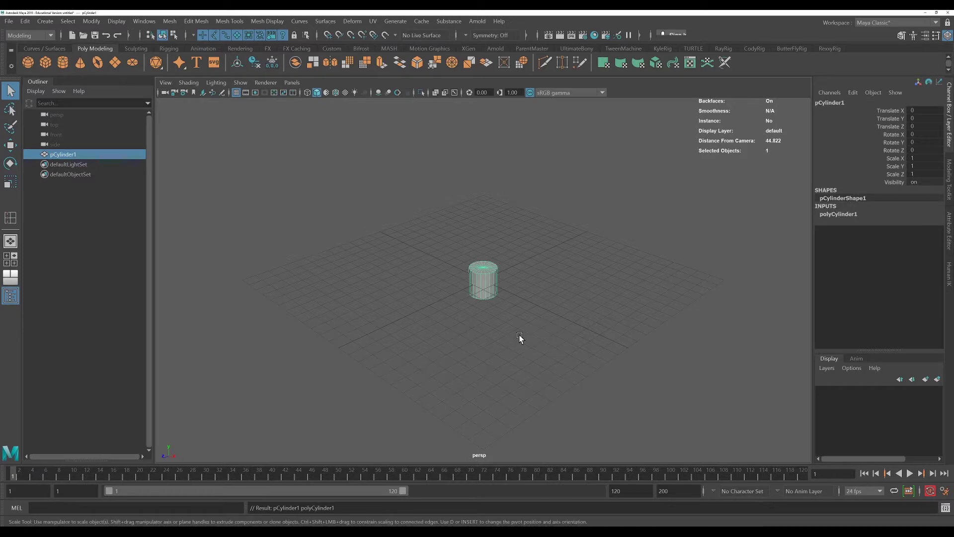
key(r)
drag(483, 280, 558, 252)
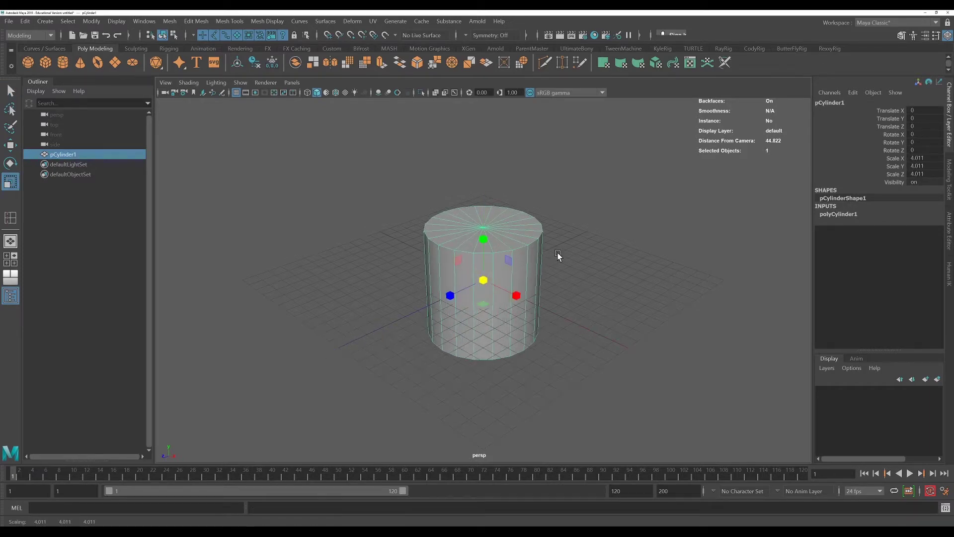
Rotate the cylinder onto its side and set its Rotate X value to exactly 90.
key(e)
drag(468, 246, 462, 287)
double_click(917, 134)
text(0)
key(Return)
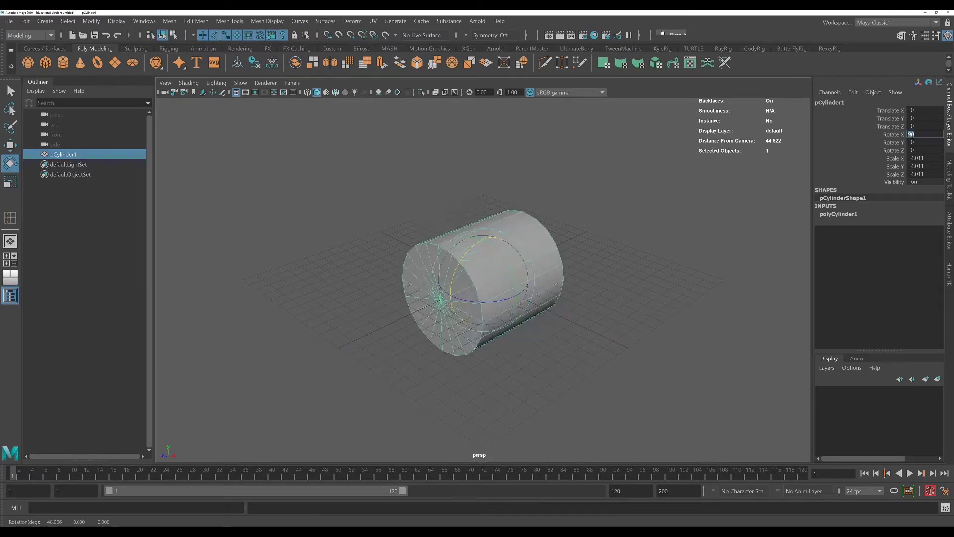
click(601, 344)
click(513, 251)
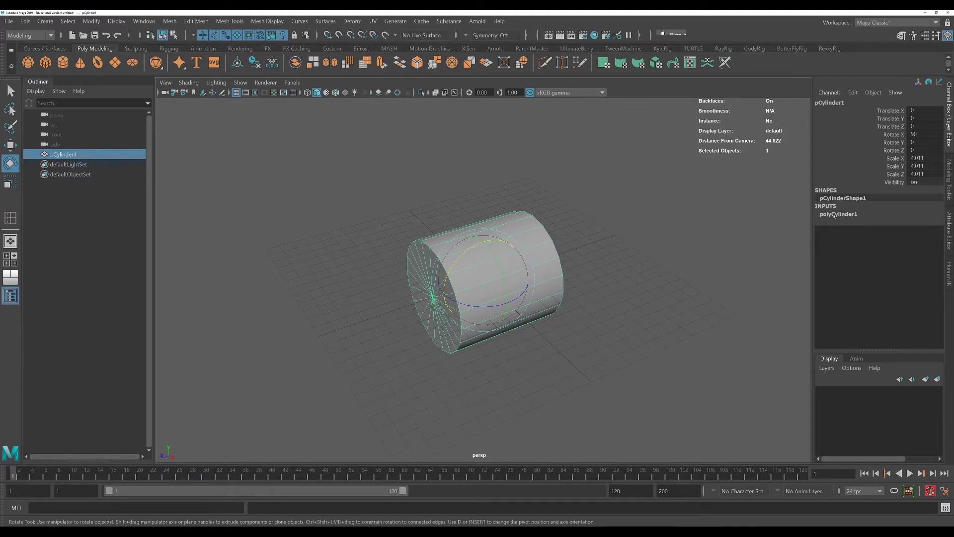
Reduce the cylinder's axis subdivisions, trying 6 first and settling on 8.
click(834, 215)
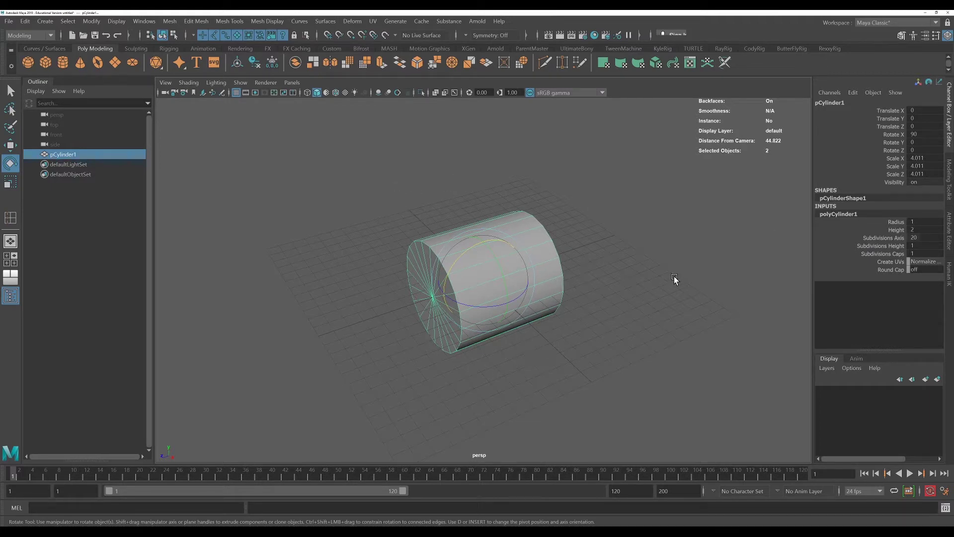
key(q)
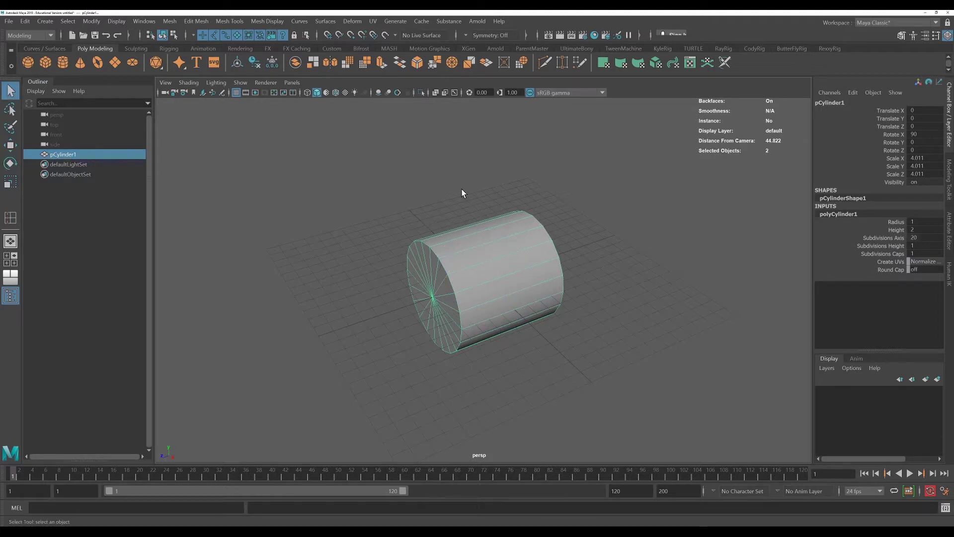
double_click(914, 237)
text(6)
key(Return)
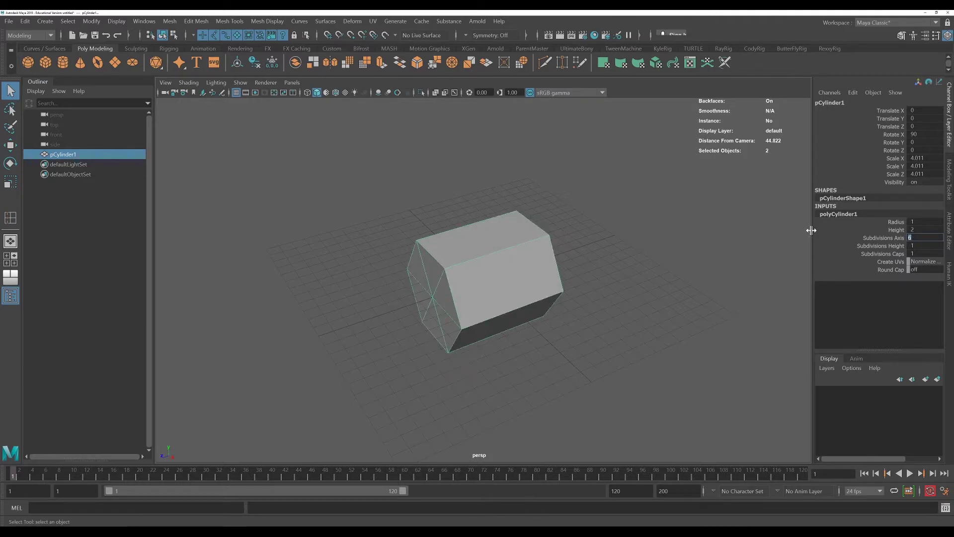
text(8)
key(Return)
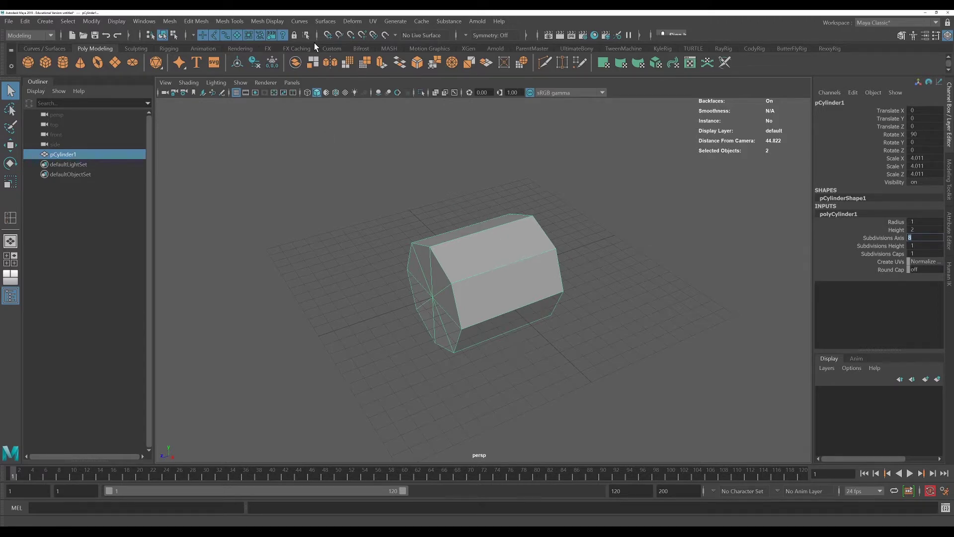
Insert an edge loop around the cylinder's side, nearer to its front cap, with the Insert Edge Loop tool.
click(236, 21)
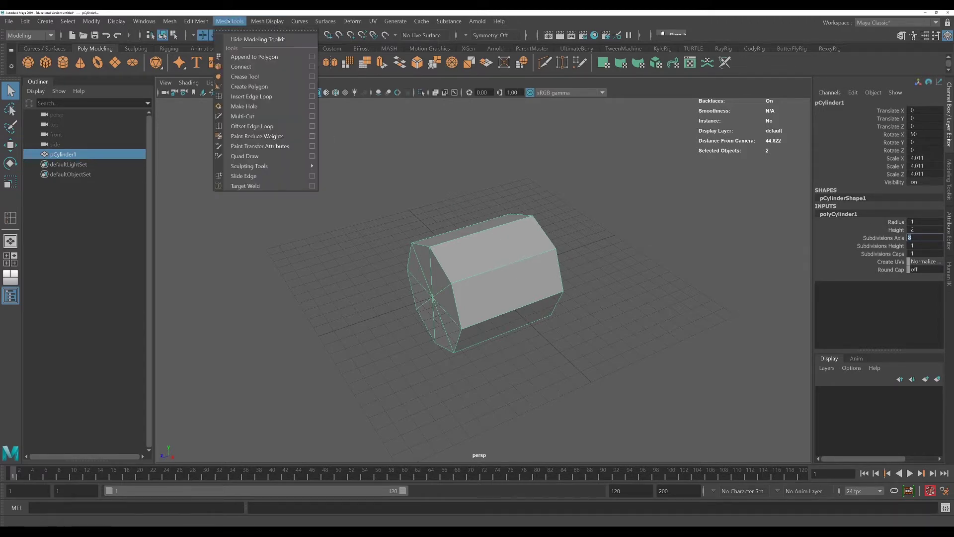
click(256, 96)
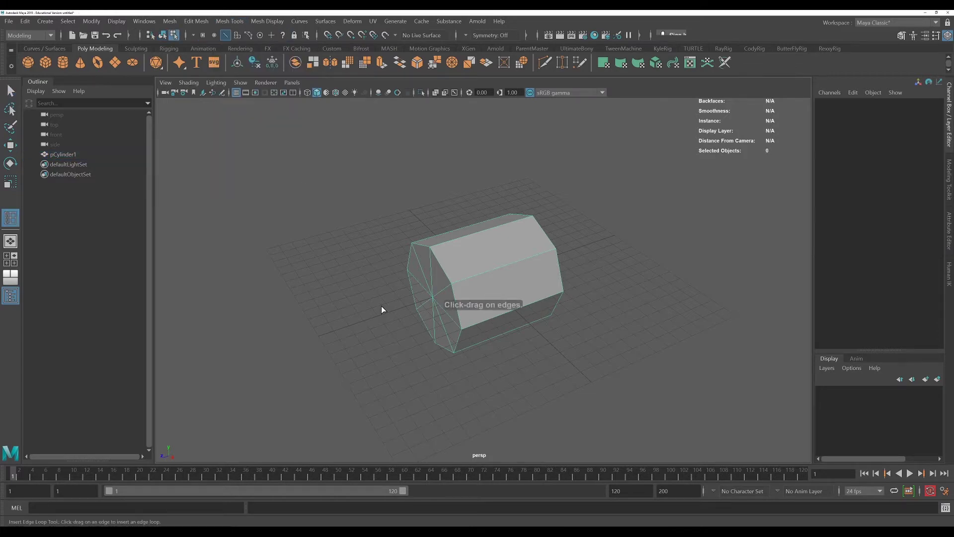
alt+drag(539, 326, 598, 348)
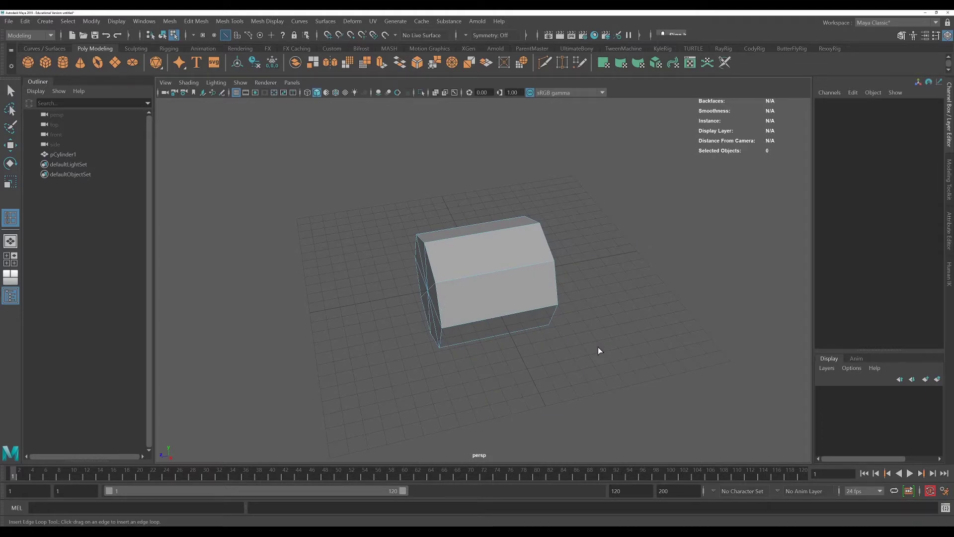
alt+right_drag(598, 347, 598, 360)
alt+drag(621, 351, 639, 359)
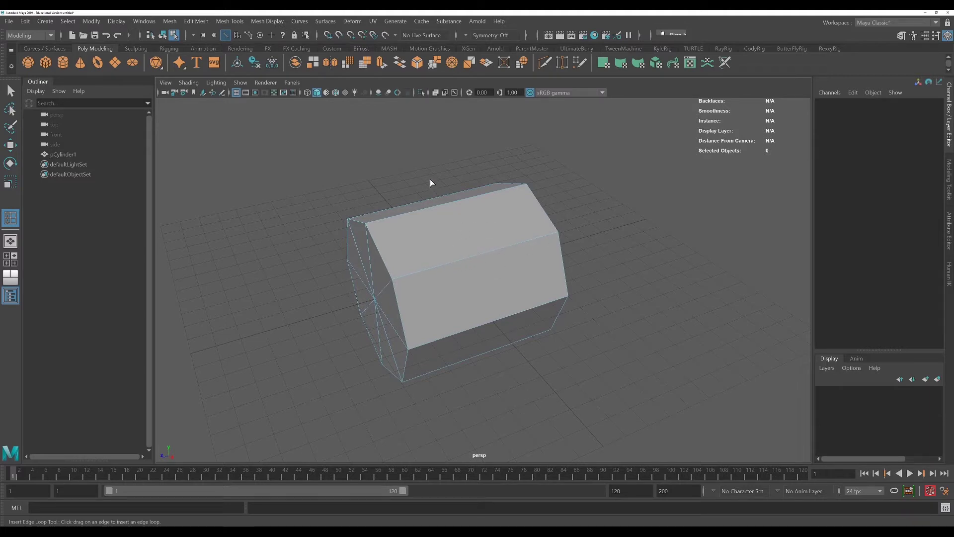
click(481, 256)
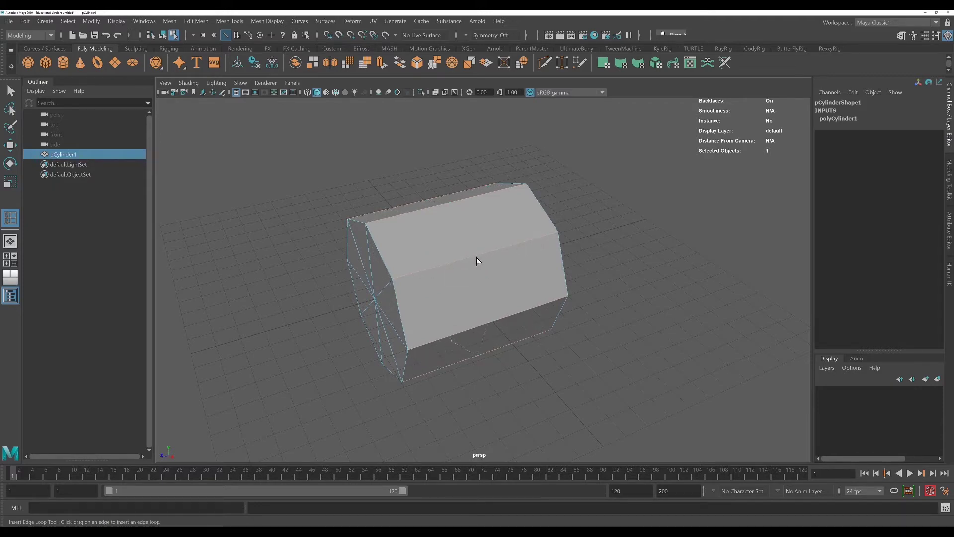
click(441, 267)
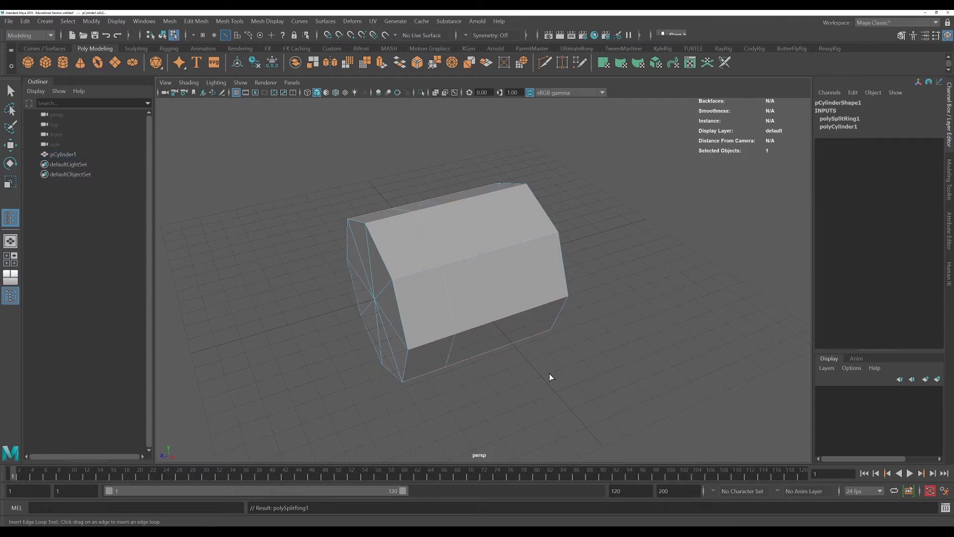
Extrude the upper side face between the front cap and the edge loop, and scale it uniformly to about 0.47.
alt+drag(552, 374, 642, 318)
scroll(586, 372, up, 3)
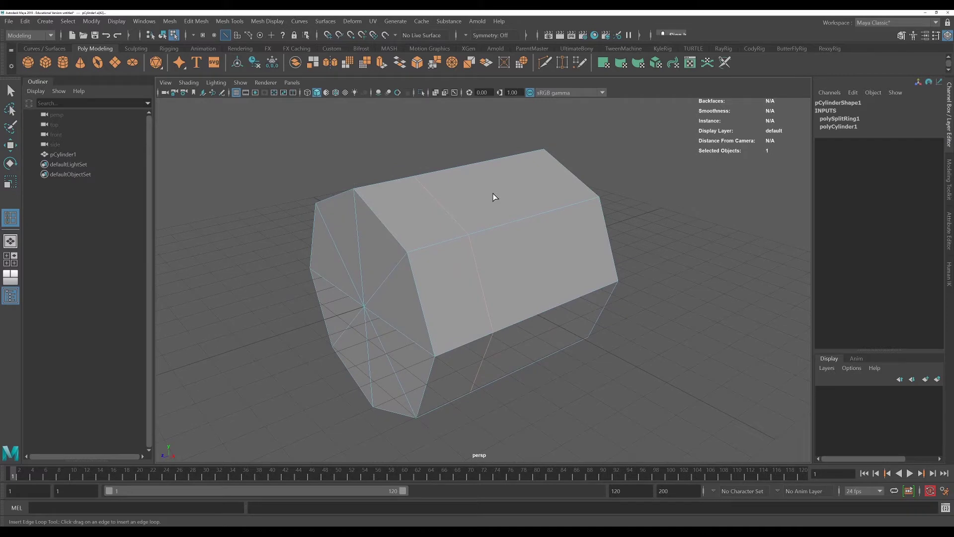
key(q)
right_drag(511, 199, 519, 226)
click(560, 257)
click(462, 293)
click(473, 213)
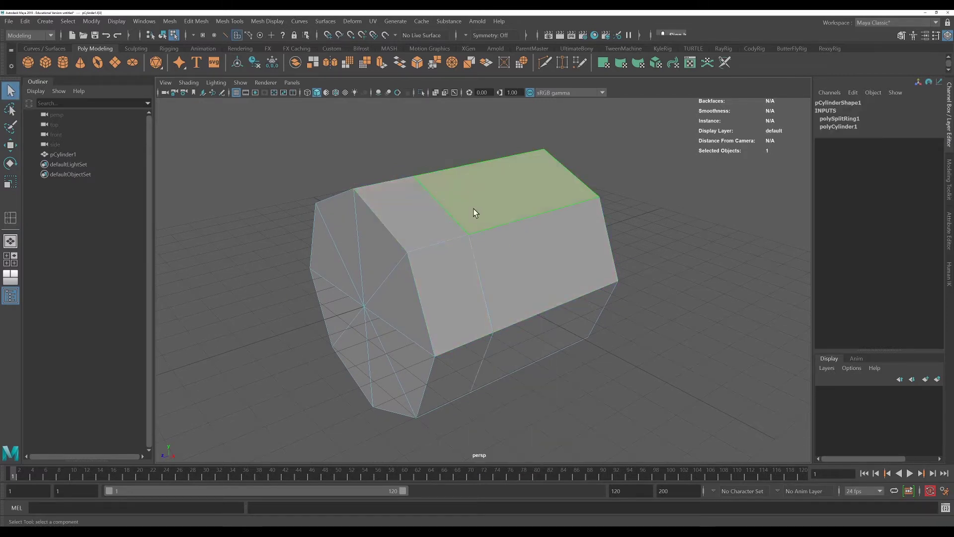
click(457, 284)
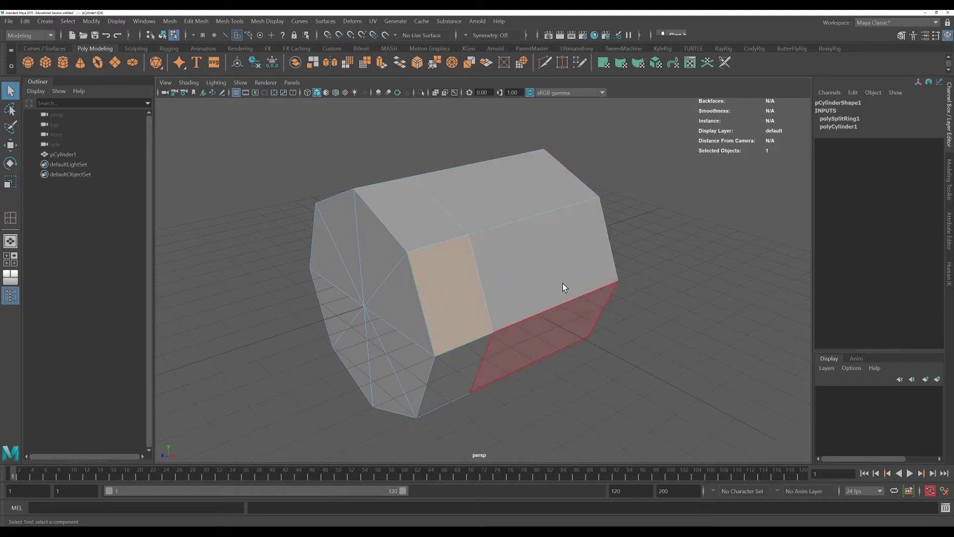
click(420, 208)
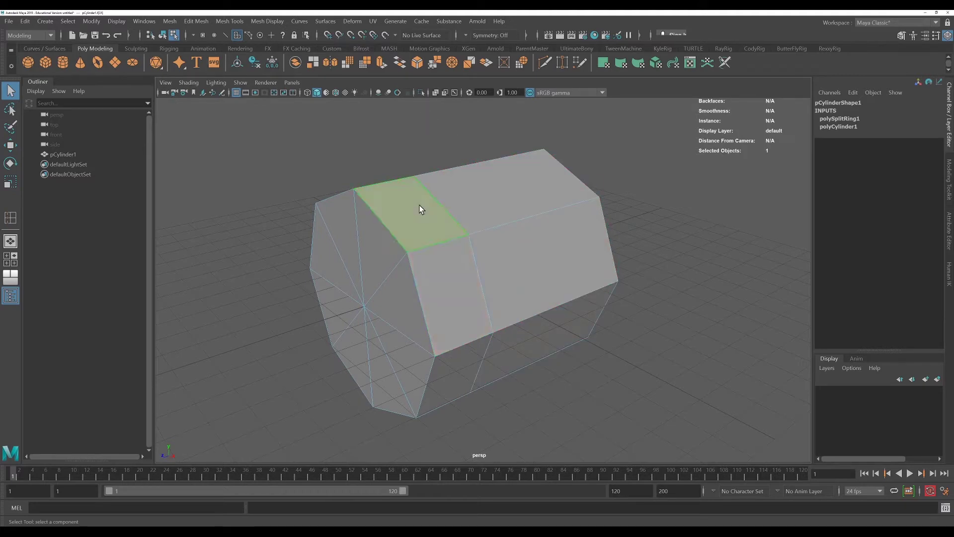
key(ctrl+e)
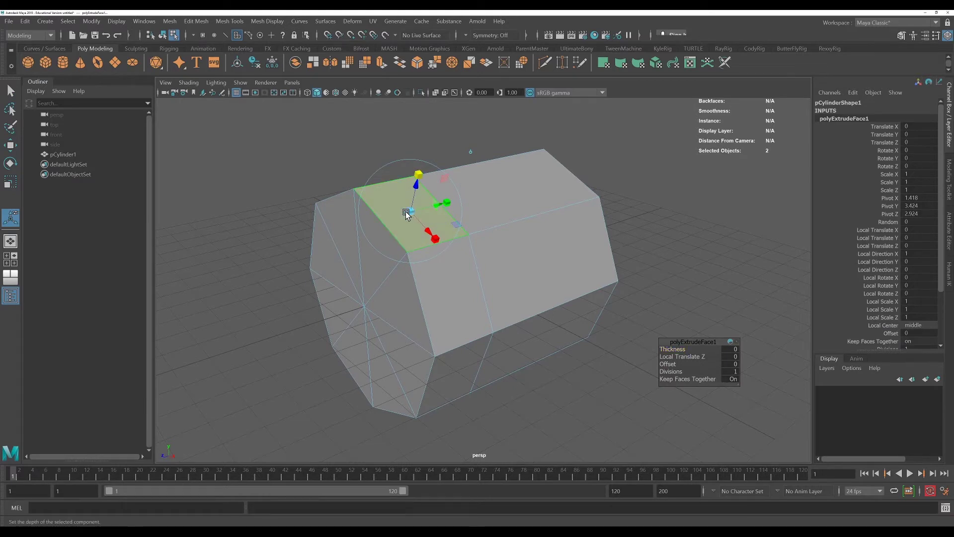
drag(403, 212, 401, 209)
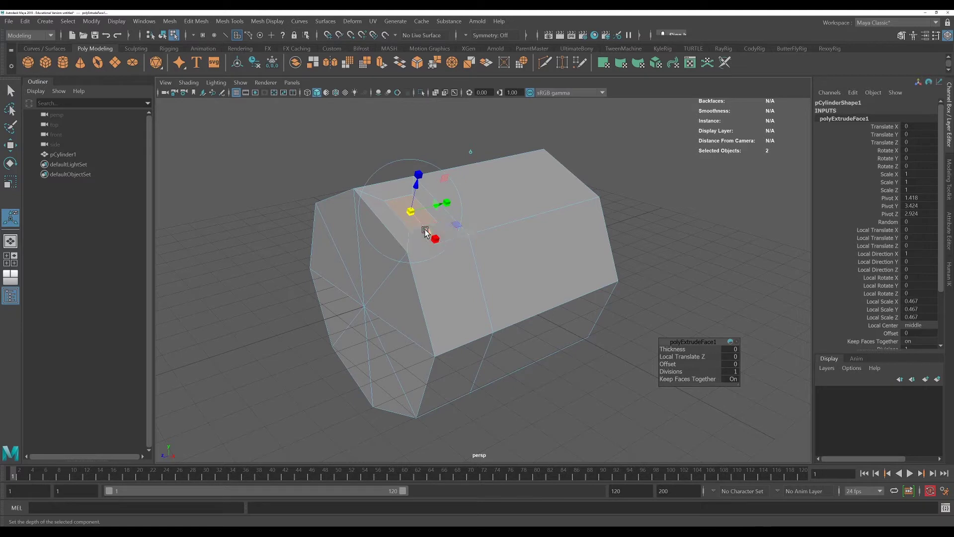
Extrude the small inset face outward about 2.16 units, and undo both face extrusions.
key(ctrl+e)
drag(418, 177, 431, 144)
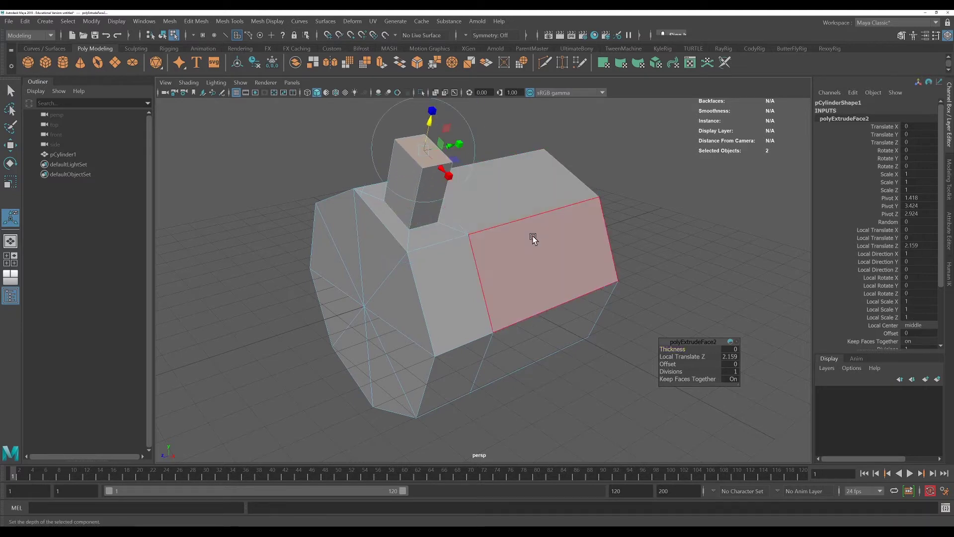
key(ctrl+z)
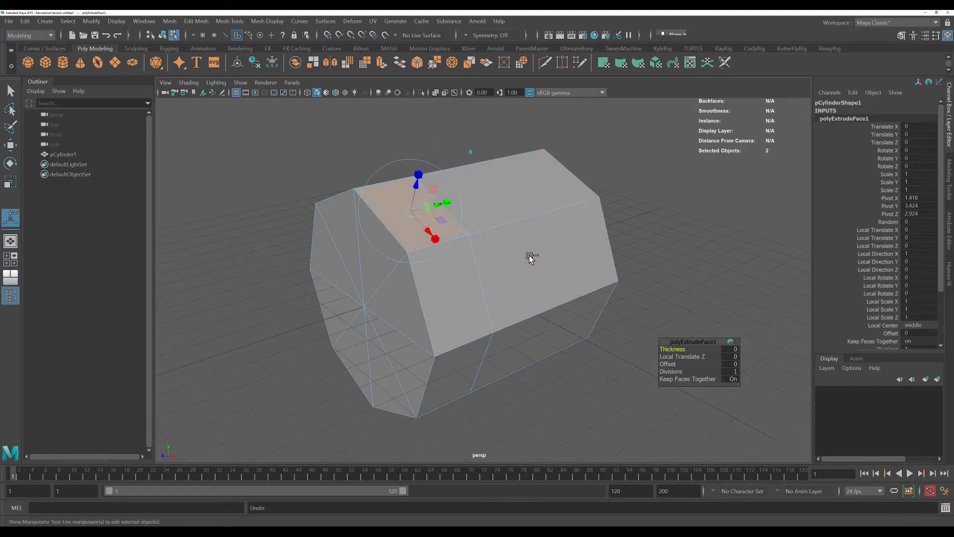
key(ctrl+z)
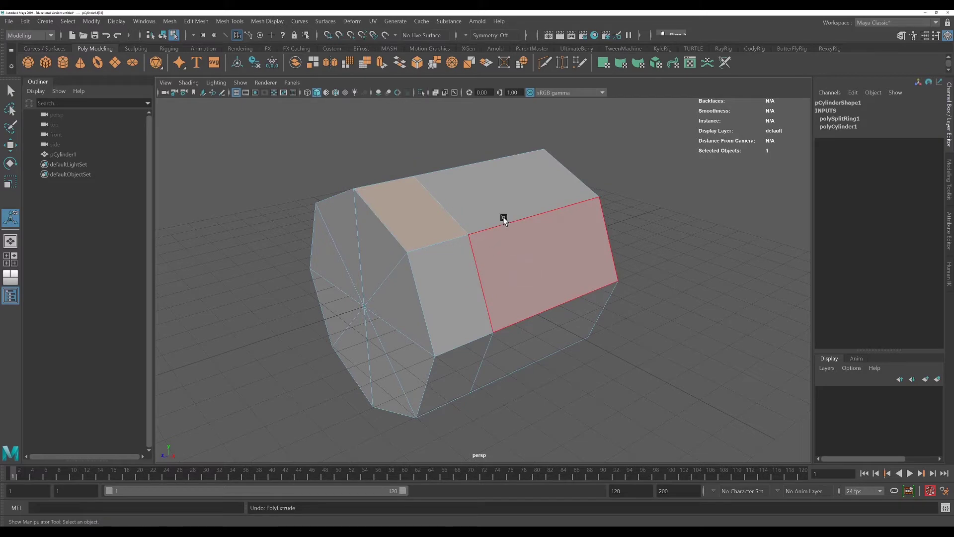
Select the whole inserted edge loop in edge mode and delete only its edges.
right_drag(488, 188, 489, 160)
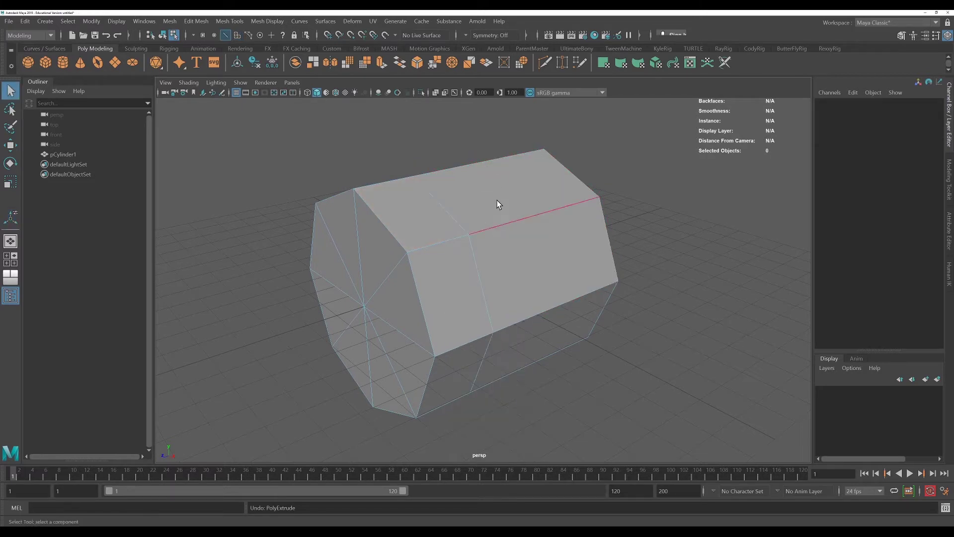
key(q)
alt+drag(594, 332, 603, 352)
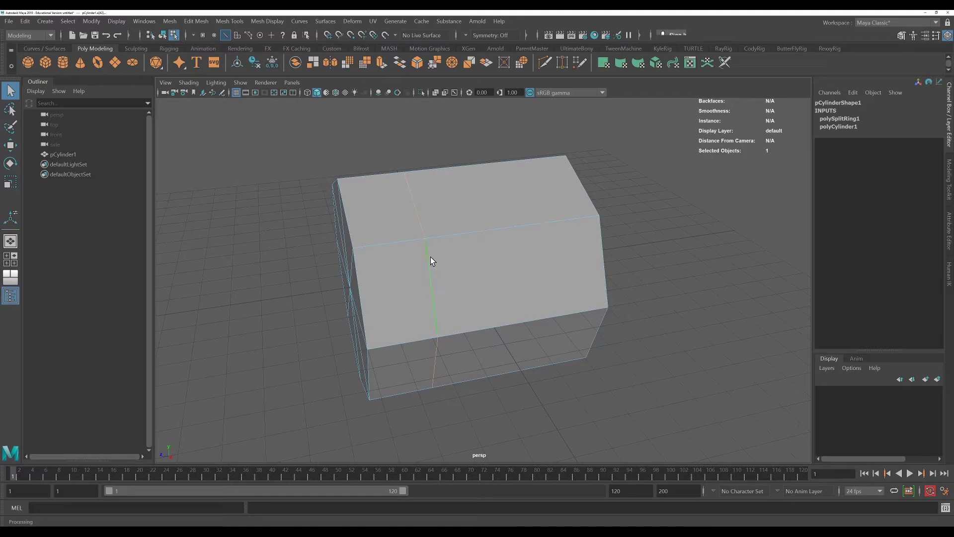
click(529, 386)
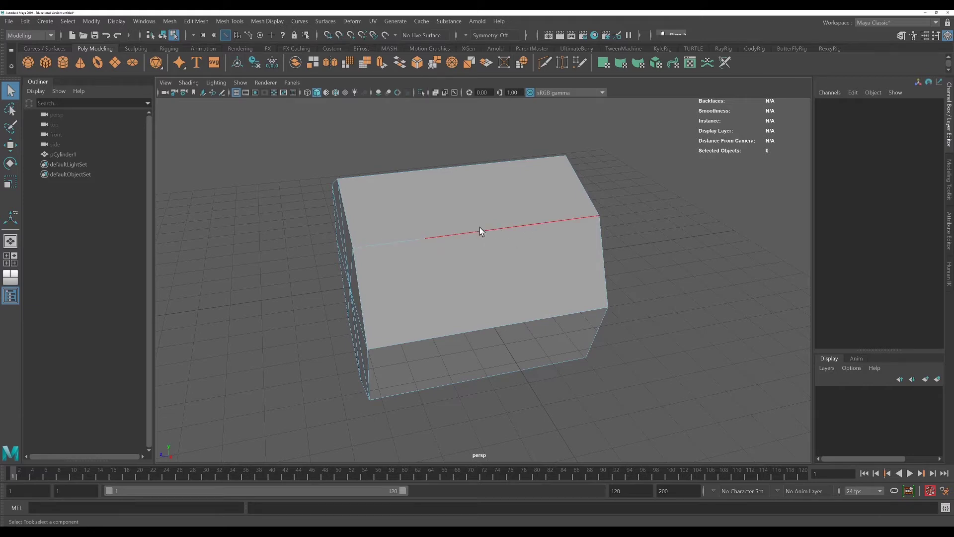
Select the leftover vertex on the cylinder's upper rear edge in vertex mode and move it down about 1.36 units.
right_drag(465, 237, 427, 235)
drag(413, 181, 414, 181)
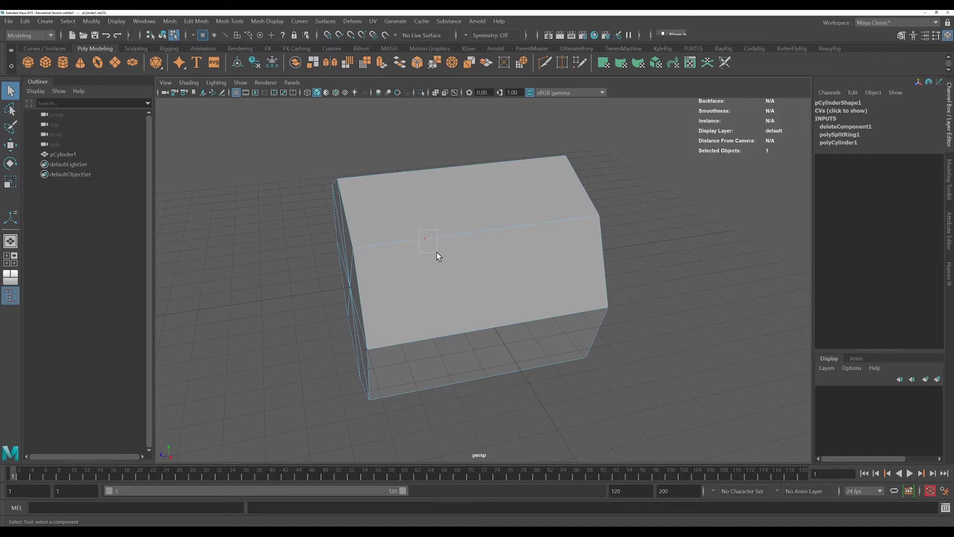
drag(437, 252, 437, 252)
shift+drag(390, 163, 416, 180)
key(w)
drag(394, 135, 404, 152)
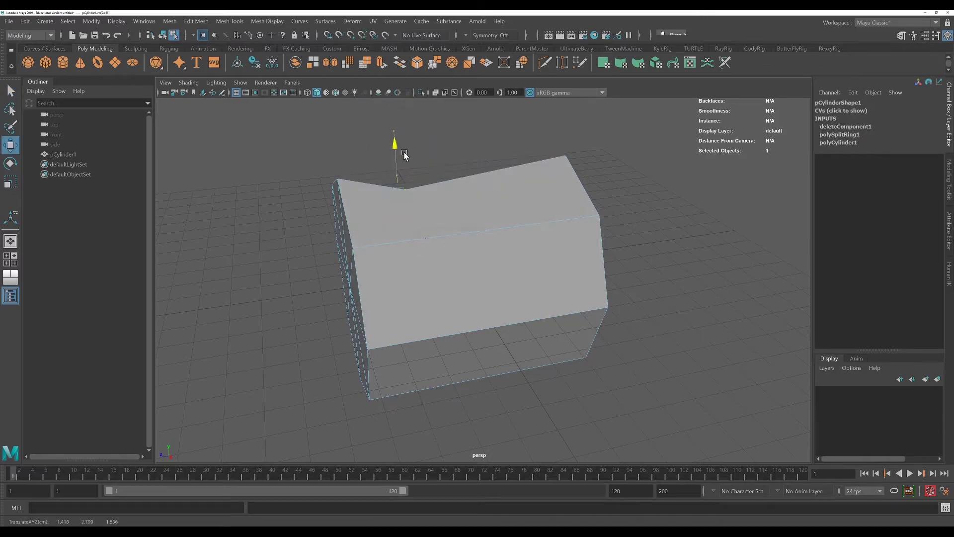
Undo the vertex move, the vertex selections and the edge loop deletion.
key(ctrl+z)
key(ctrl+z)
key(ctrl+z)
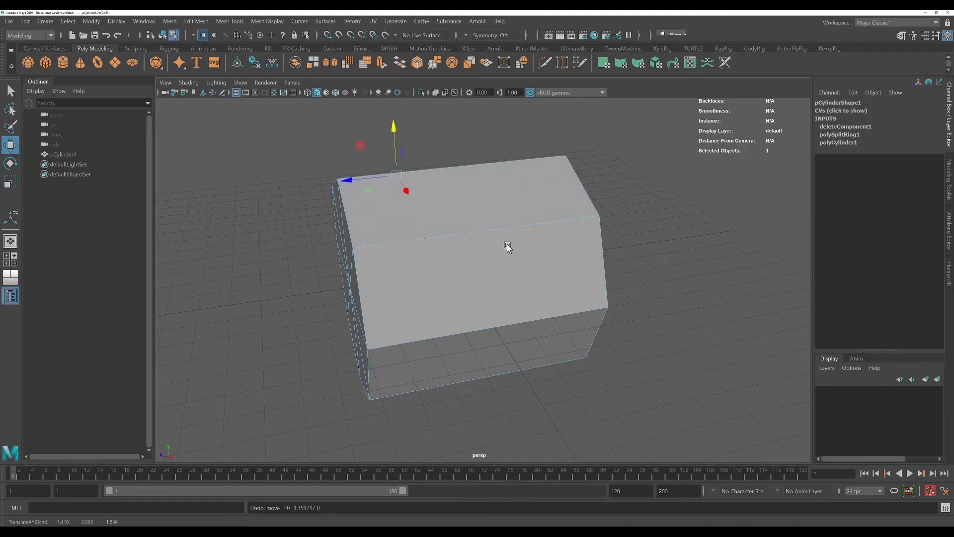
key(ctrl+z)
key(ctrl+z)
key(ctrl+z)
key(ctrl+z)
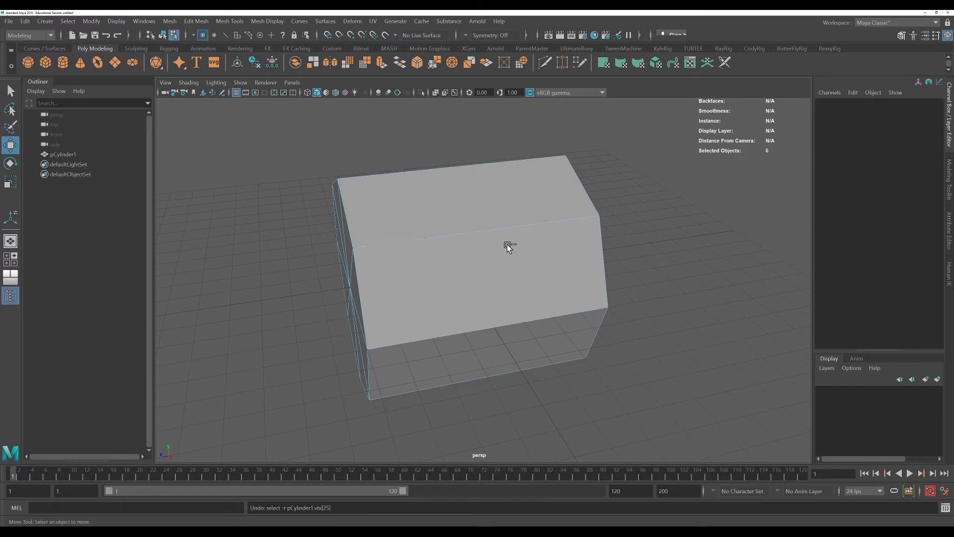
key(ctrl+z)
key(ctrl+z)
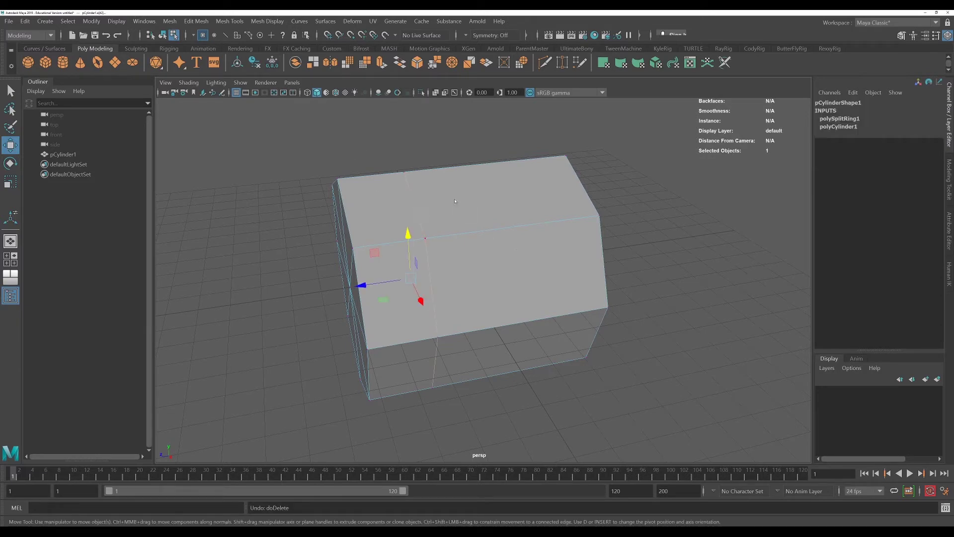
Select the inserted edge loop in edge mode and remove it with Delete Edge so its vertices are deleted too.
right_drag(455, 198, 450, 171)
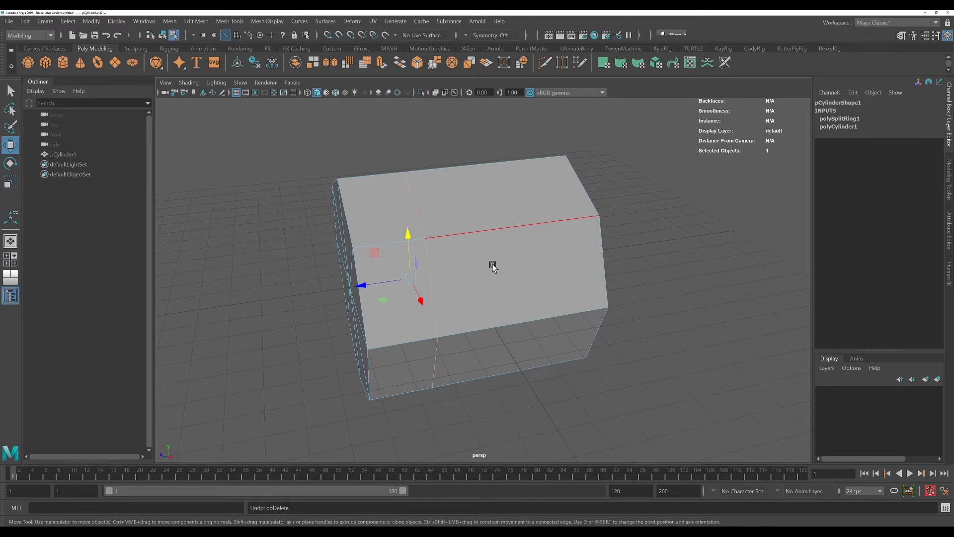
mouse_move(493, 267)
alt+mouse_down()
mouse_move(504, 266)
mouse_move(502, 279)
mouse_move(494, 259)
alt+mouse_up()
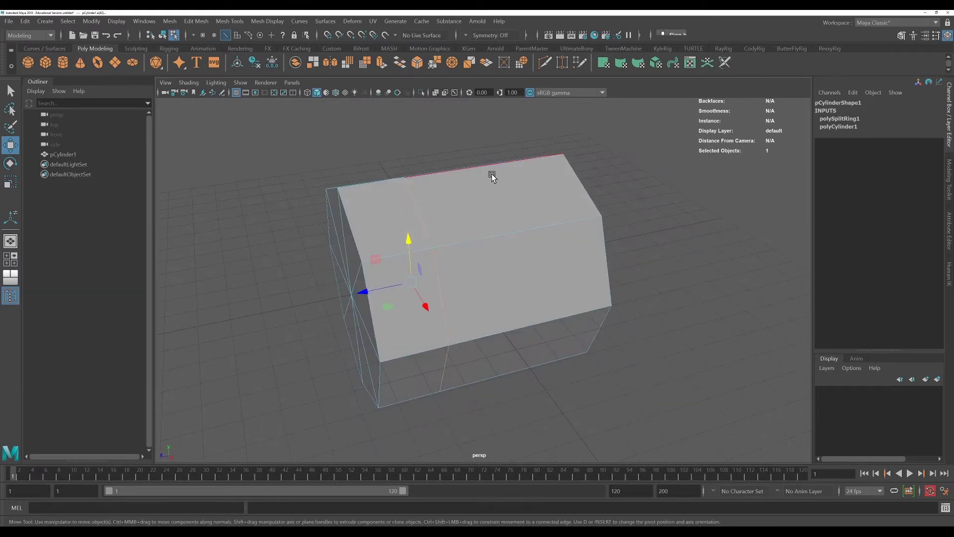
alt+drag(545, 297, 534, 290)
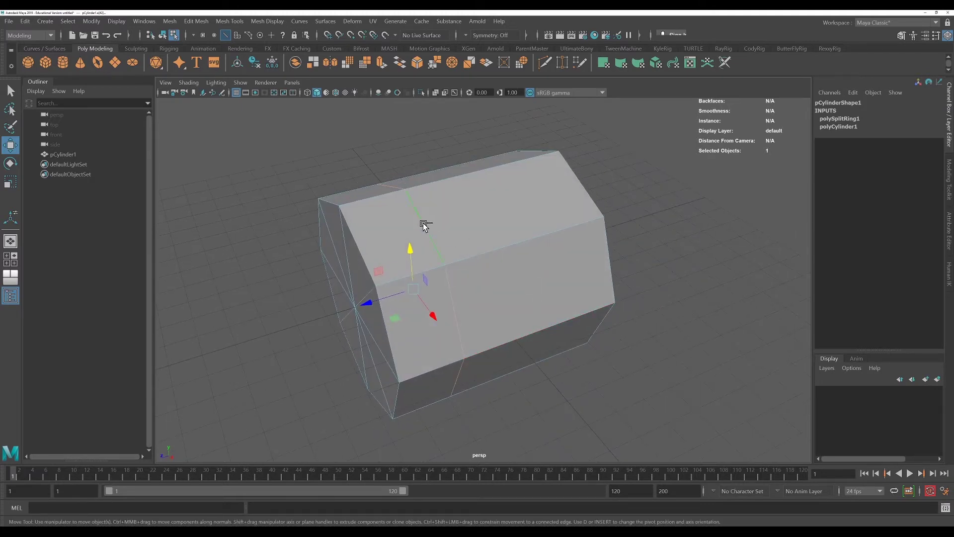
shift+right_click(423, 224)
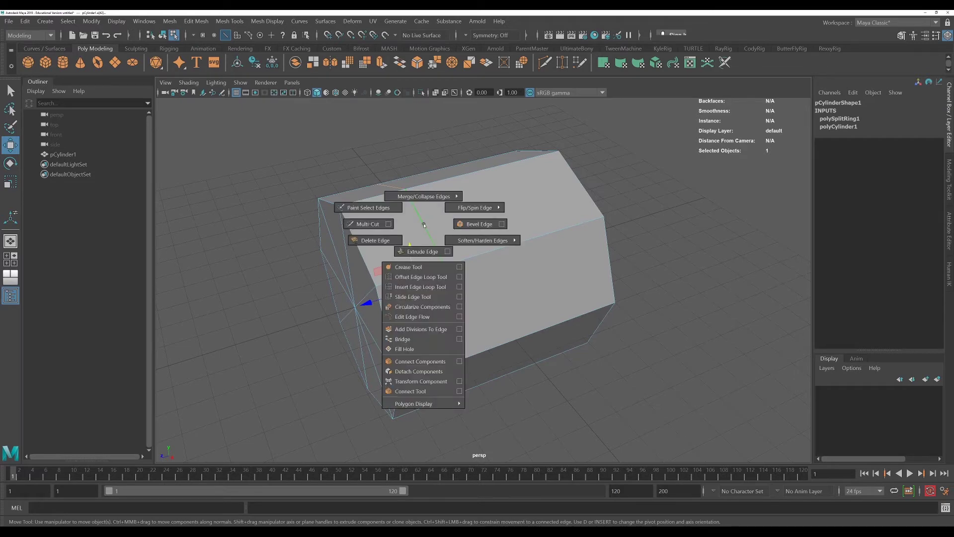
shift+right_drag(424, 224, 404, 233)
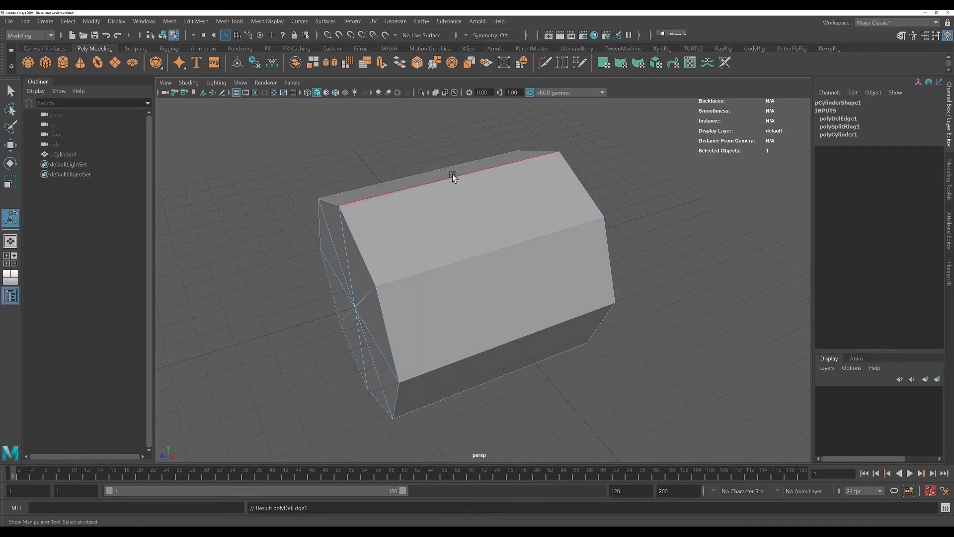
shift+right_click(520, 241)
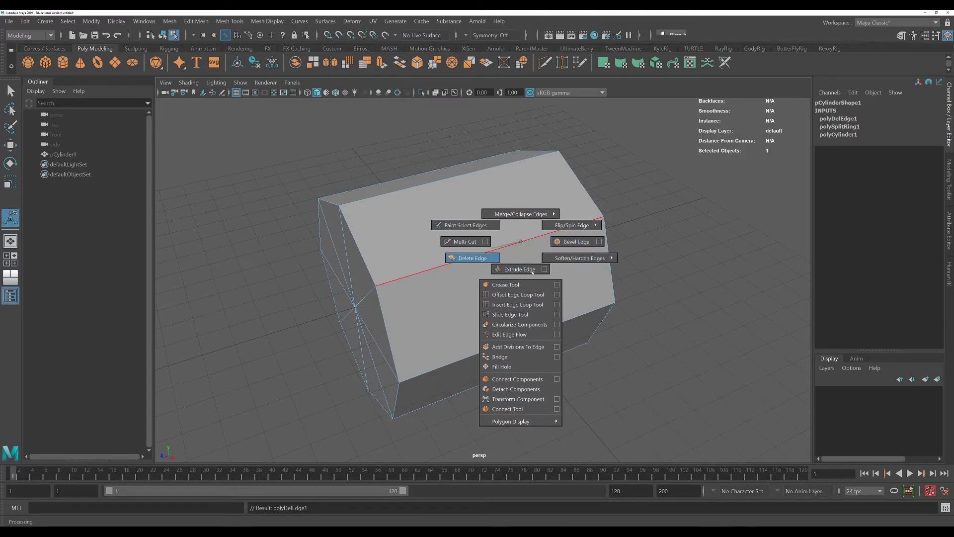
mouse_move(533, 272)
shift+right_down()
mouse_move(519, 240)
mouse_move(533, 206)
mouse_move(562, 195)
mouse_move(500, 218)
mouse_move(518, 233)
mouse_move(516, 193)
mouse_move(546, 196)
mouse_move(497, 199)
mouse_move(517, 229)
mouse_move(557, 200)
mouse_move(517, 339)
mouse_move(518, 212)
shift+right_up()
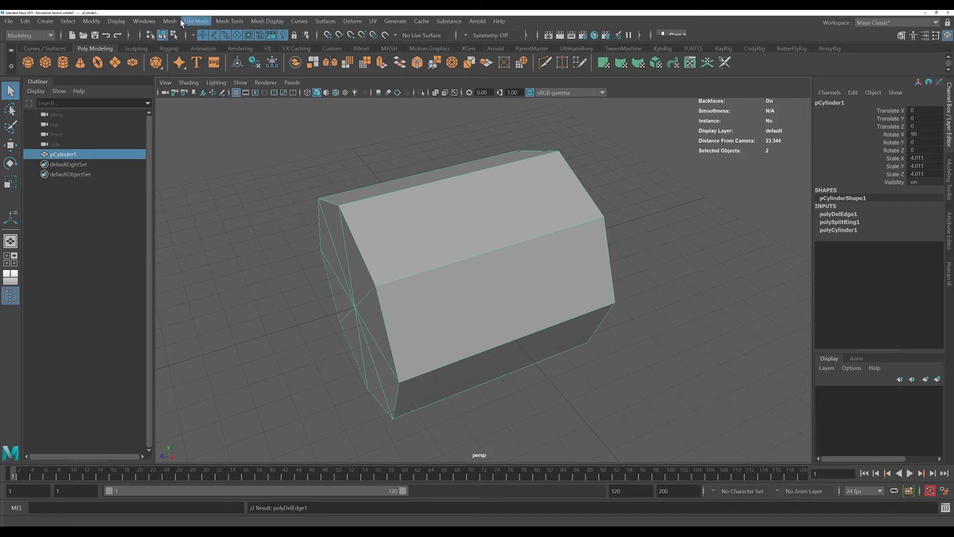
Activate the Insert Edge Loop tool and set its options to multiple edge loops with 1 loop.
click(233, 22)
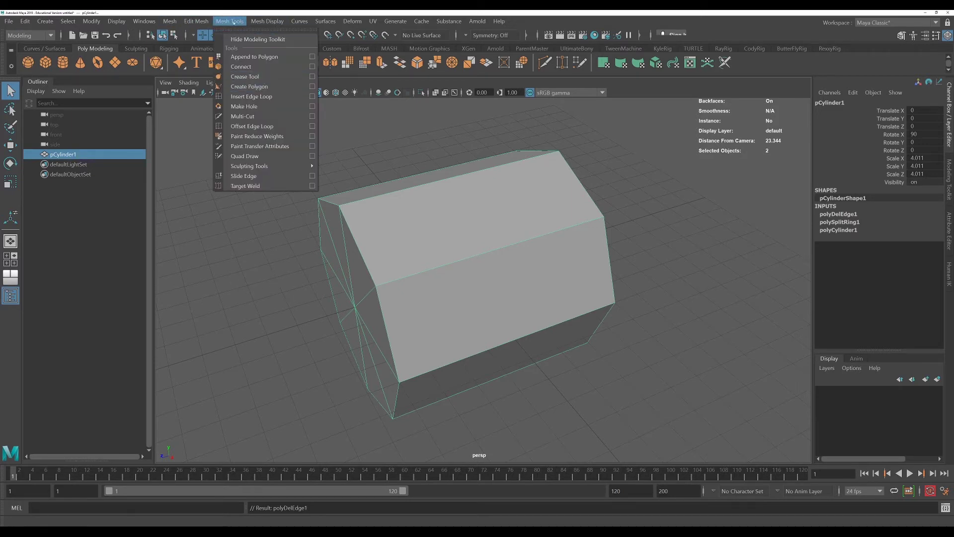
click(249, 97)
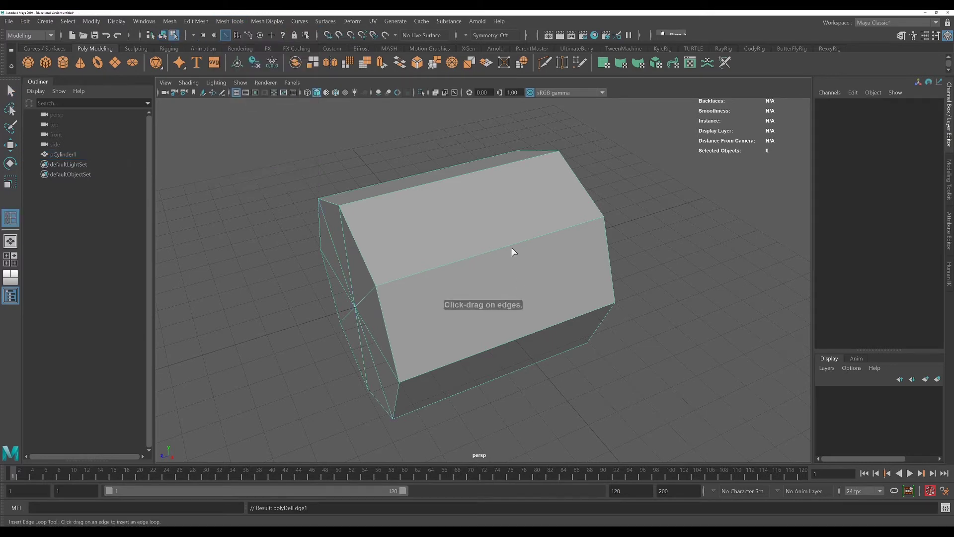
double_click(13, 221)
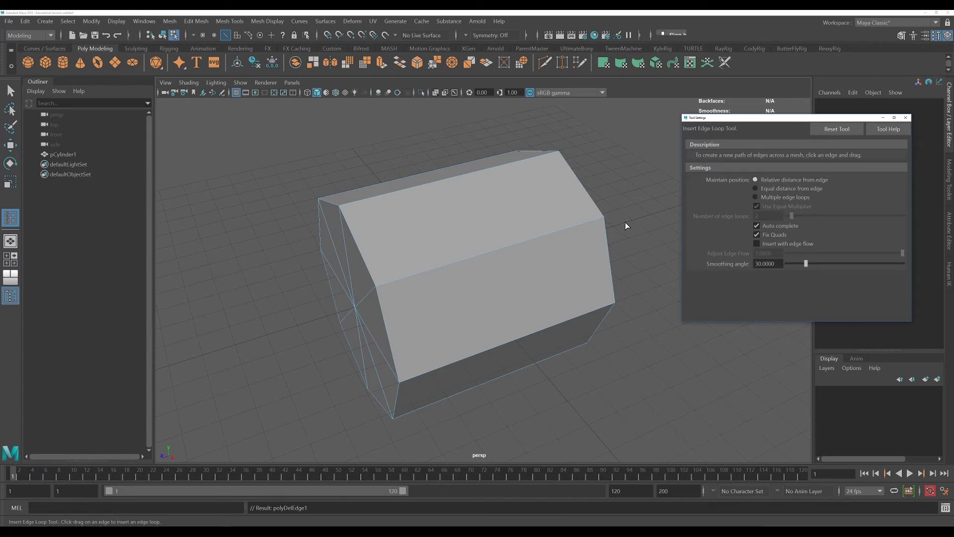
click(756, 197)
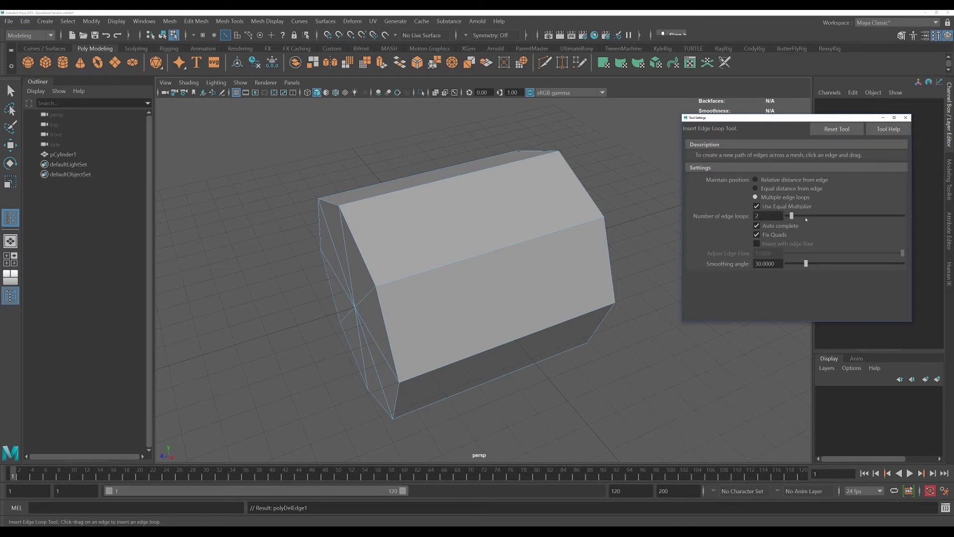
double_click(754, 216)
text(1)
key(Return)
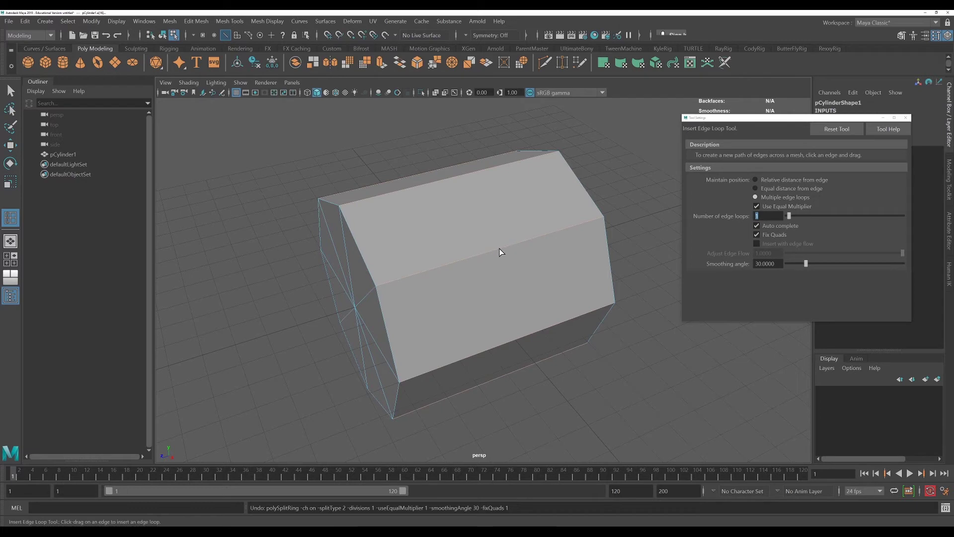
Insert a single centred edge loop around the cylinder, and undo the insertion.
drag(499, 249, 499, 248)
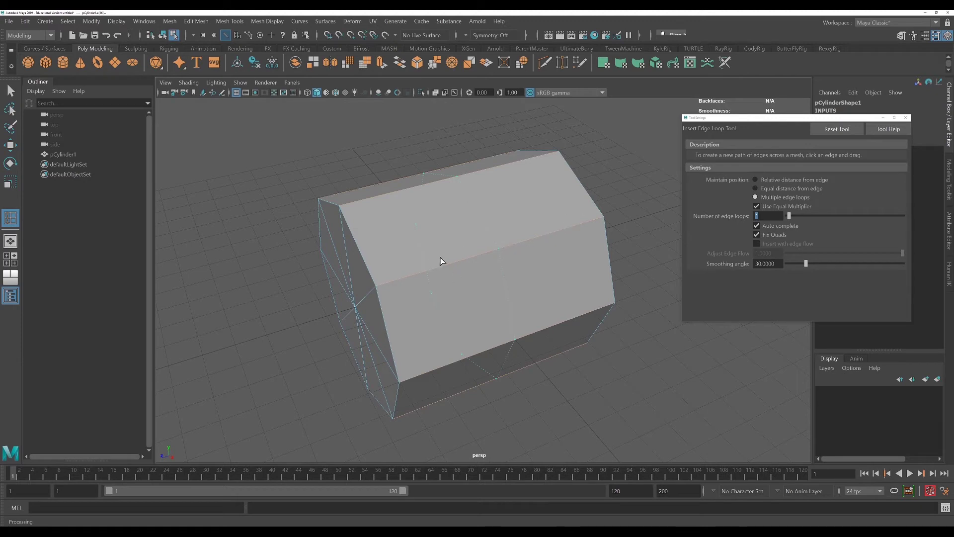
key(Return)
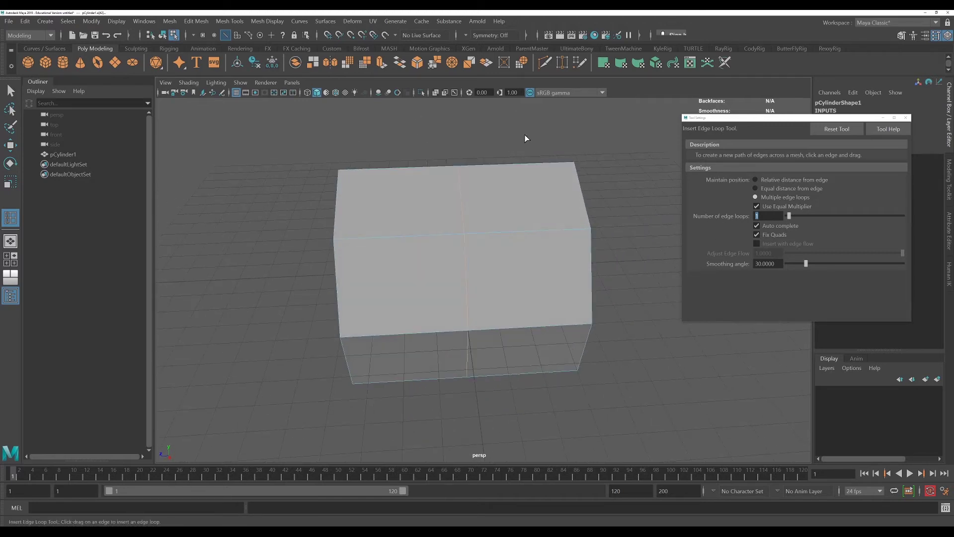
key(ctrl+z)
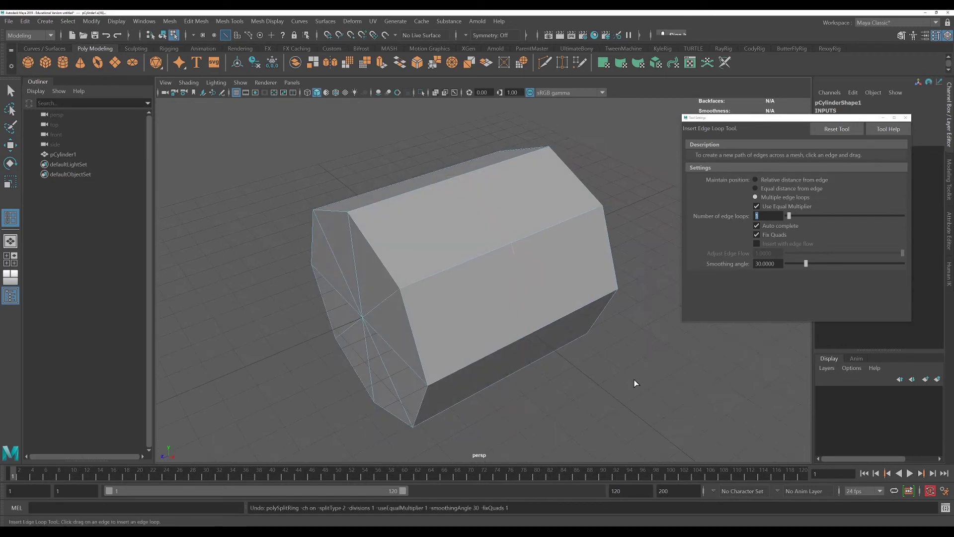
Set the number of edge loops to 2 and insert two evenly spaced loops around the cylinder.
drag(770, 217, 754, 216)
text(2)
key(Return)
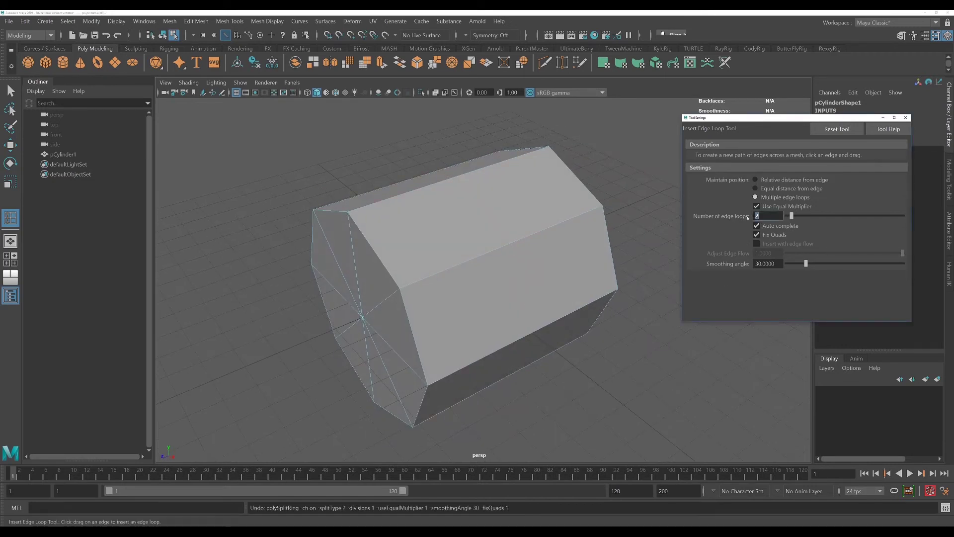
click(510, 242)
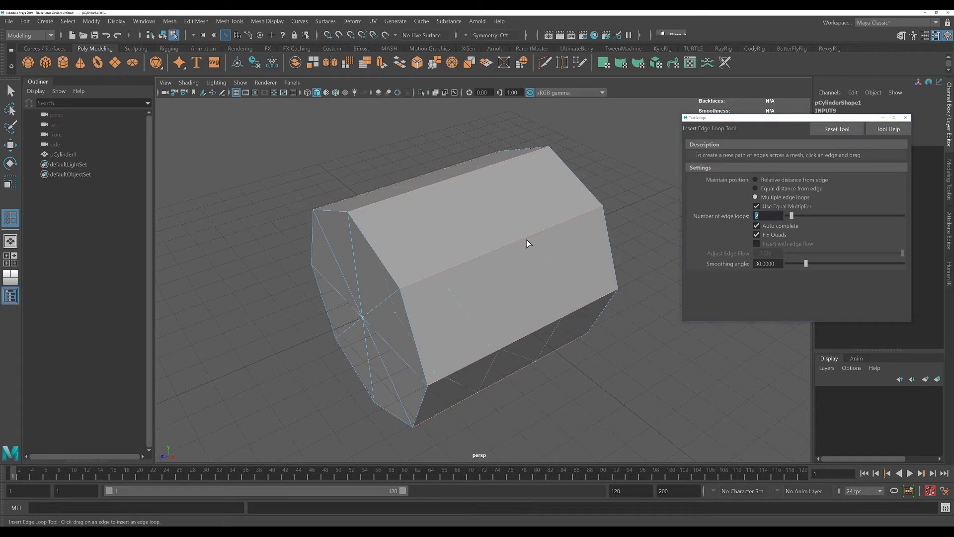
alt+drag(659, 365, 621, 332)
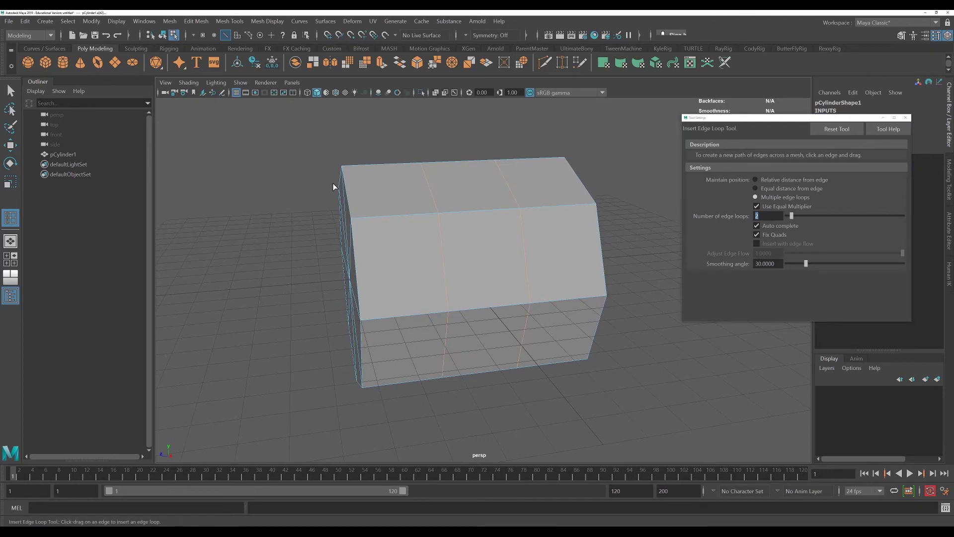
alt+drag(508, 312, 417, 291)
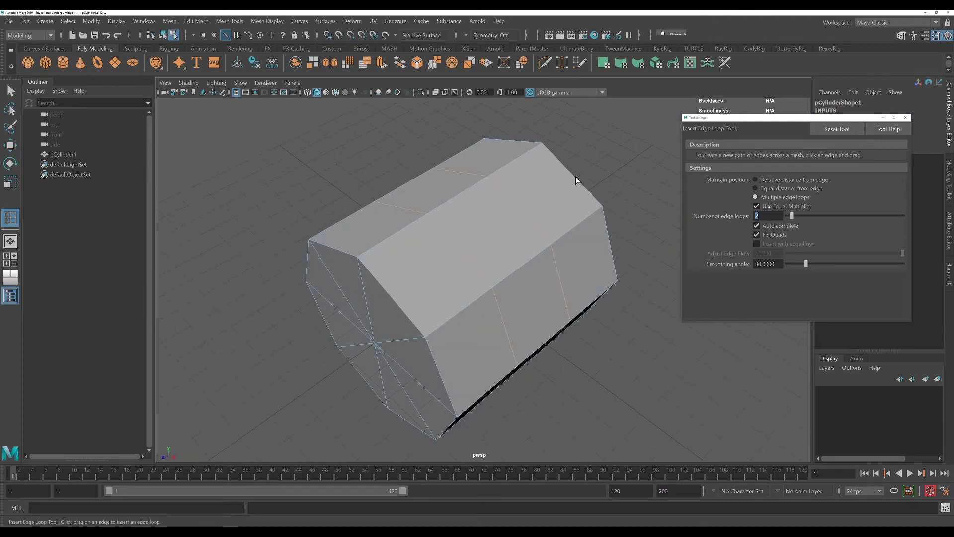
alt+drag(617, 350, 514, 268)
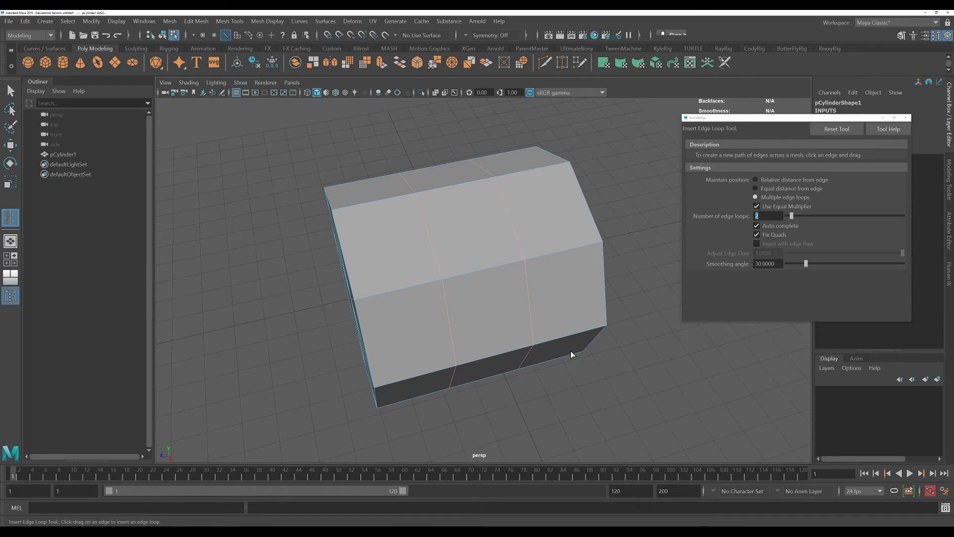
Try moving the two edge loops about 1.85 units along the cylinder, undo that, and scale the loops closer together.
key(w)
drag(423, 286, 365, 307)
key(ctrl+z)
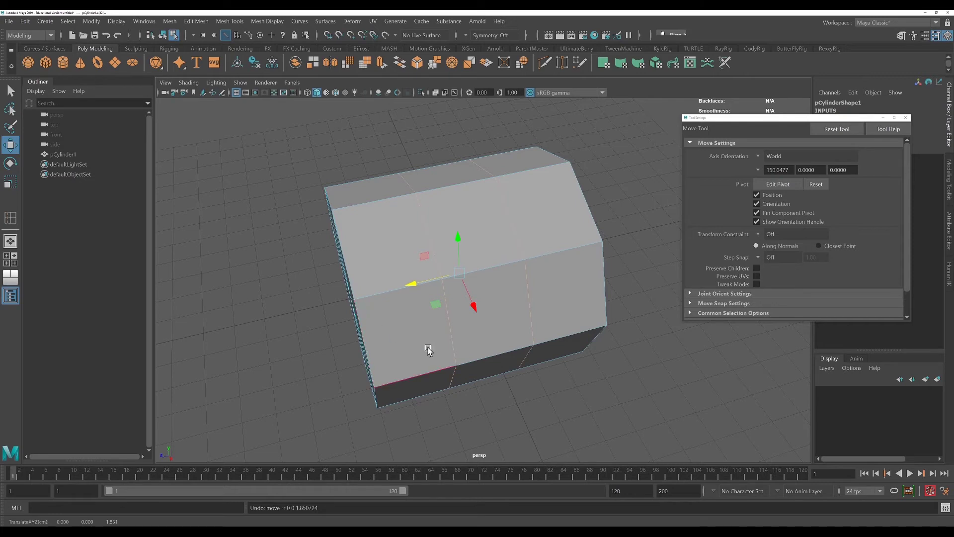
key(r)
alt+drag(511, 366, 444, 280)
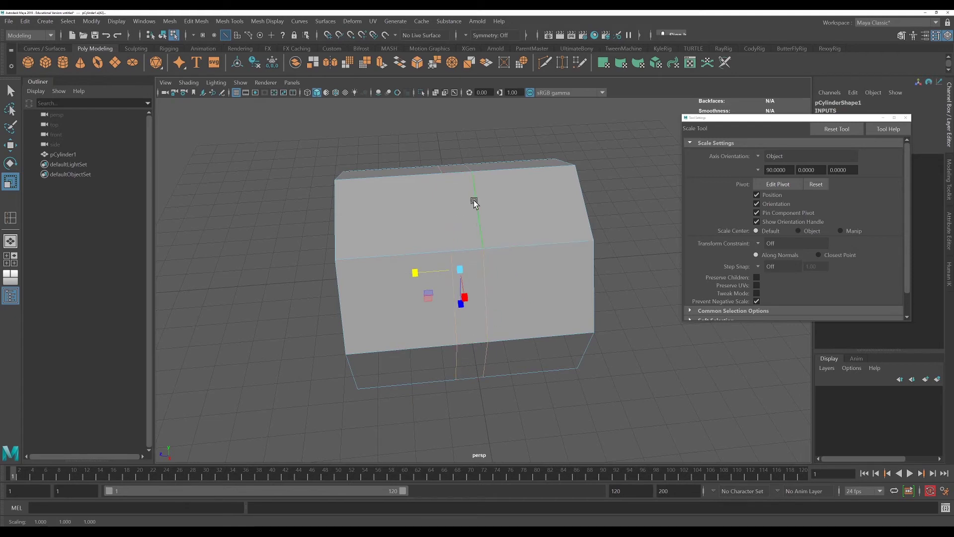
Select the whole ring of narrow faces between the two edge loops in face mode.
key(q)
right_drag(474, 200, 462, 208)
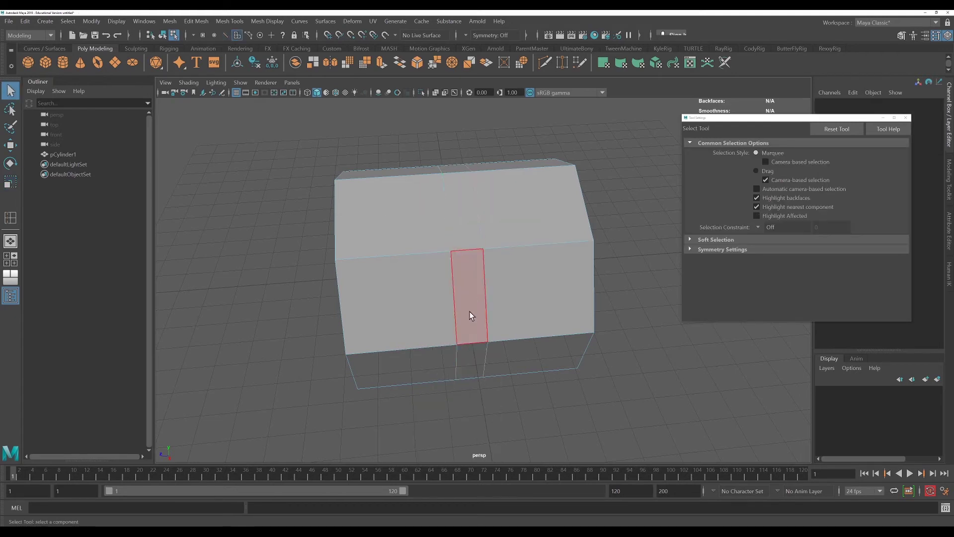
click(471, 316)
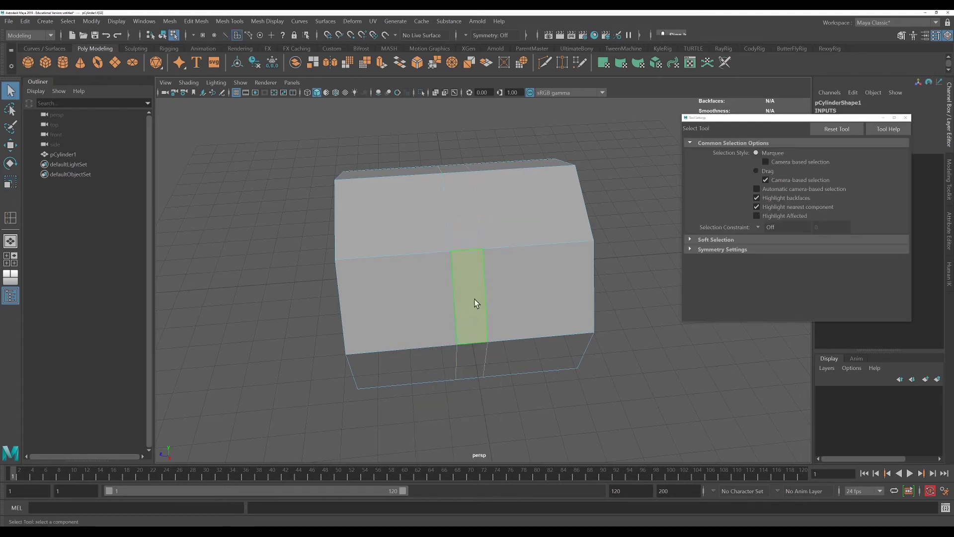
shift+click(469, 215)
alt+drag(586, 392, 534, 318)
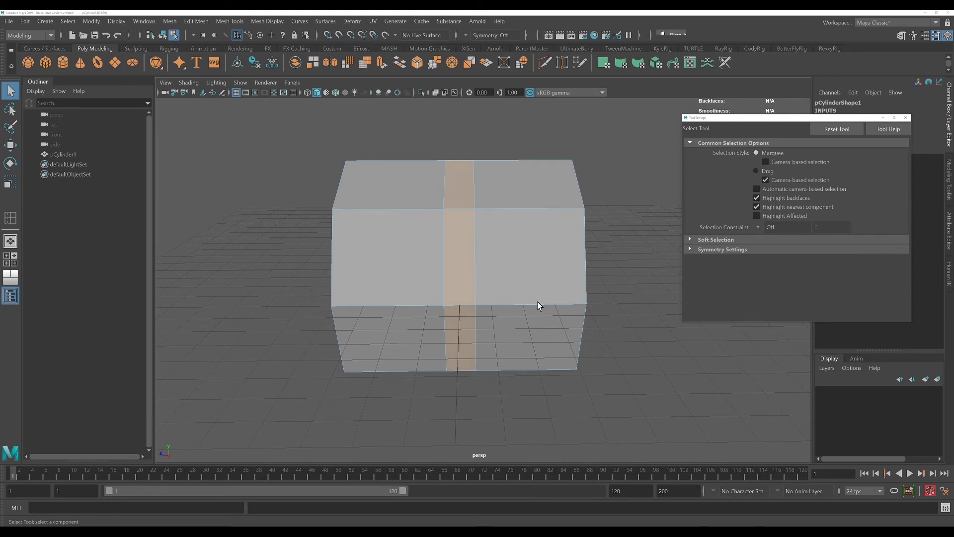
alt+drag(535, 314, 572, 304)
Extrude the selected face ring inward to a Local Translate Z of about -0.352, forming a groove around the cylinder.
key(ctrl+e)
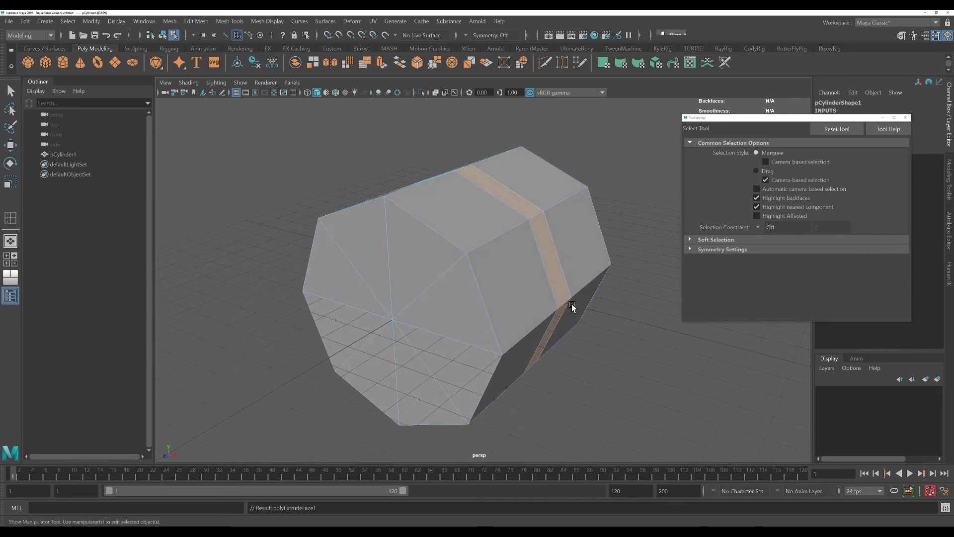
alt+drag(600, 368, 571, 381)
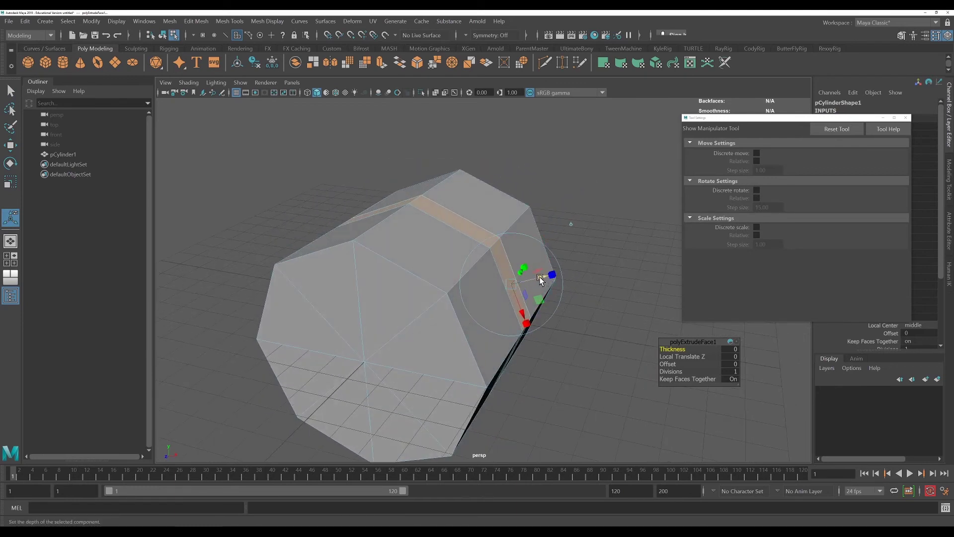
drag(540, 279, 577, 277)
alt+drag(573, 399, 553, 392)
alt+drag(542, 290, 538, 333)
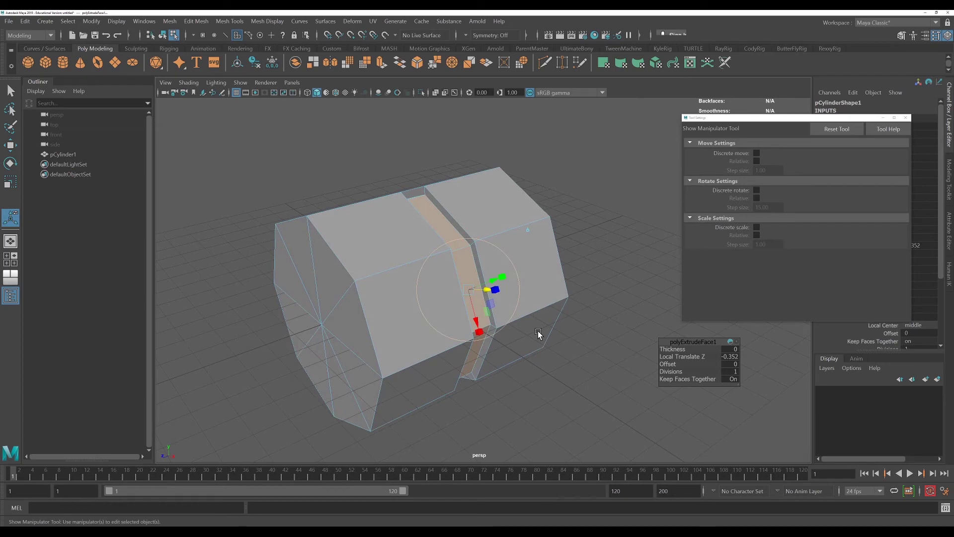
Undo the face extrusion, the face selection, the loop scaling and the insertion of the two edge loops.
key(ctrl+z)
key(ctrl+z)
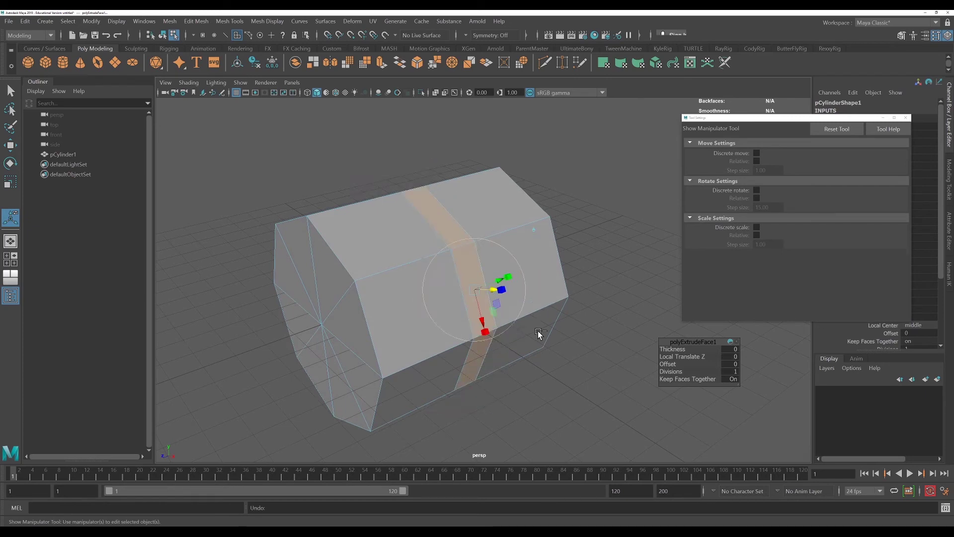
key(ctrl+z)
key(ctrl+z)
key(ctrl+z)
key(ctrl+z)
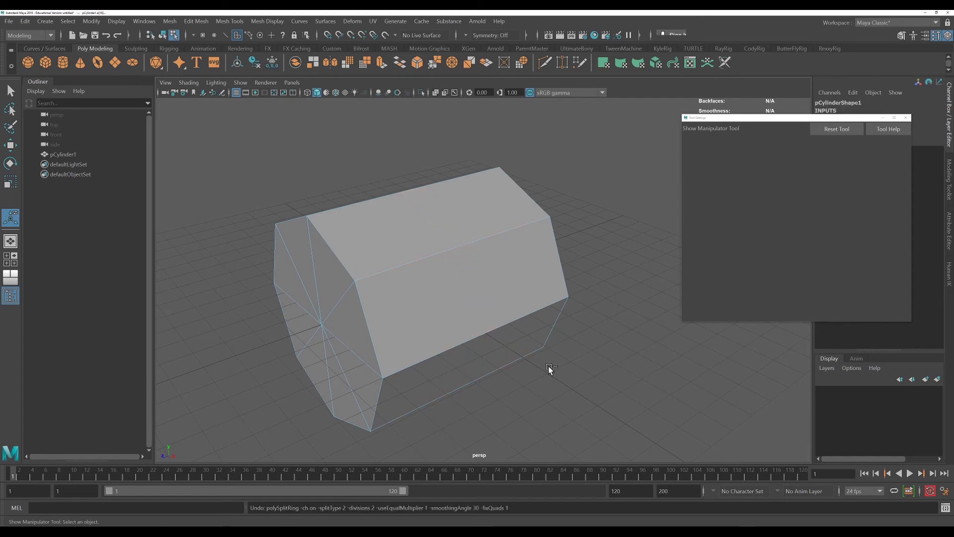
Reactivate the Insert Edge Loop tool, set the number of edge loops to 8, and insert them along the cylinder.
click(197, 21)
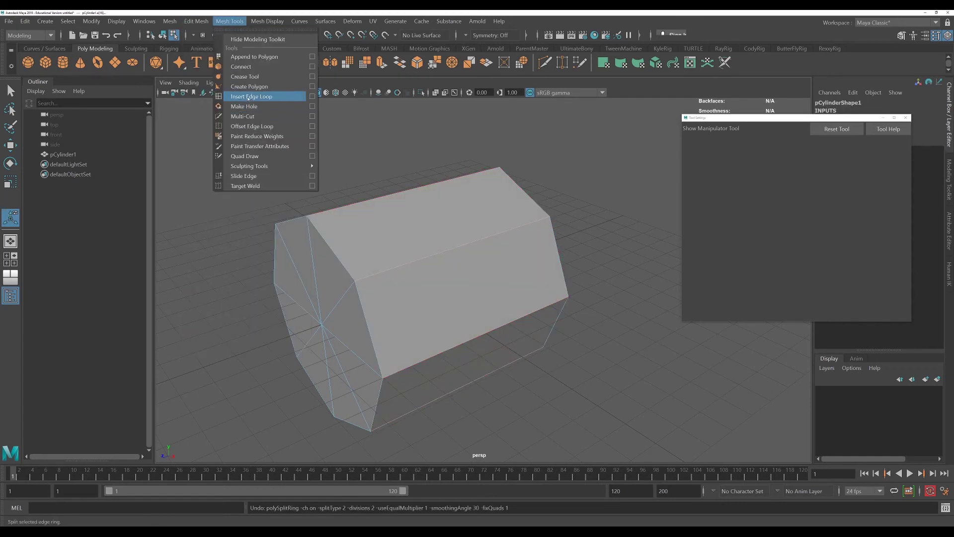
click(234, 96)
double_click(766, 215)
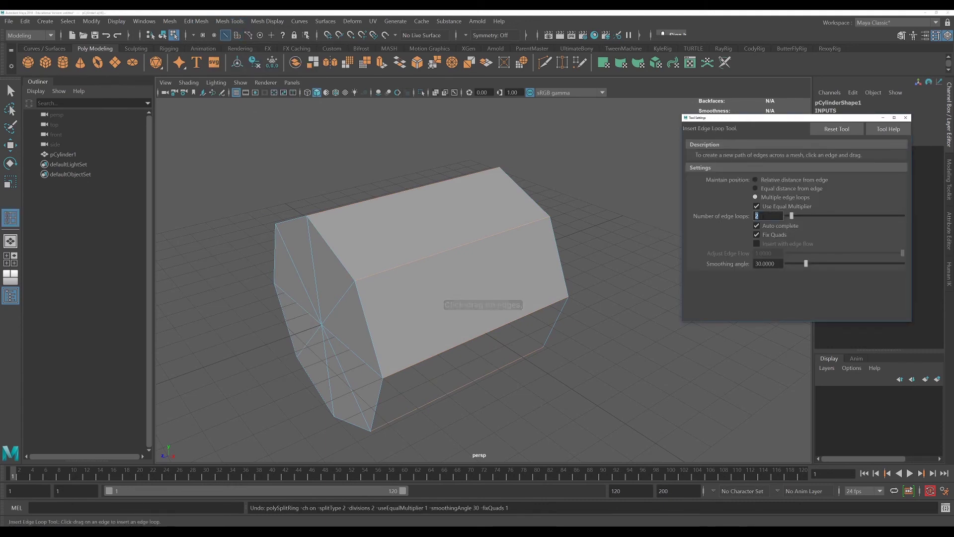
text(8)
key(Tab)
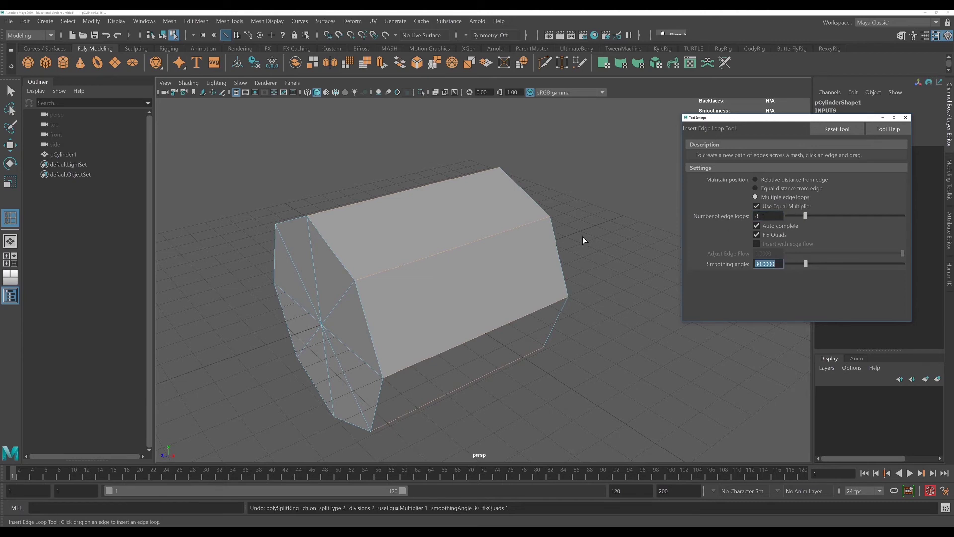
click(460, 247)
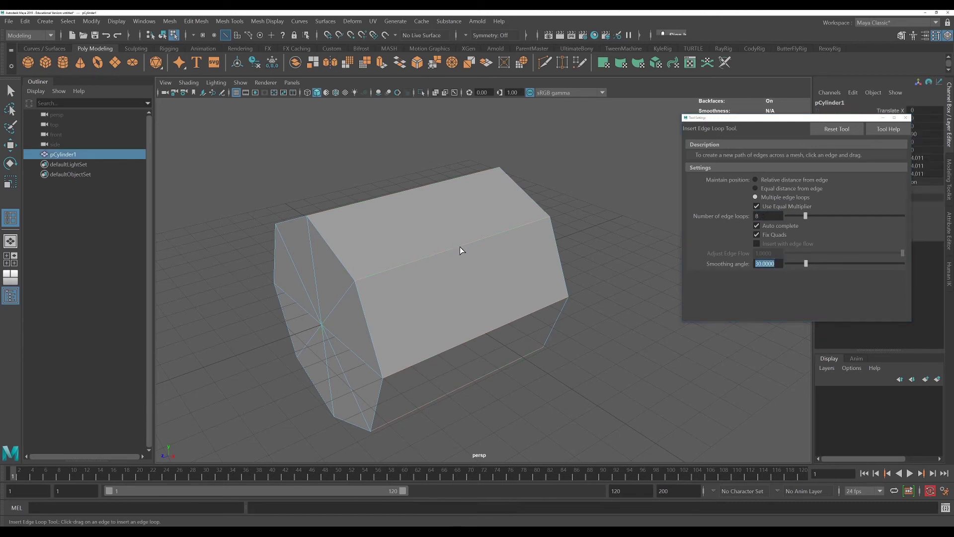
click(458, 247)
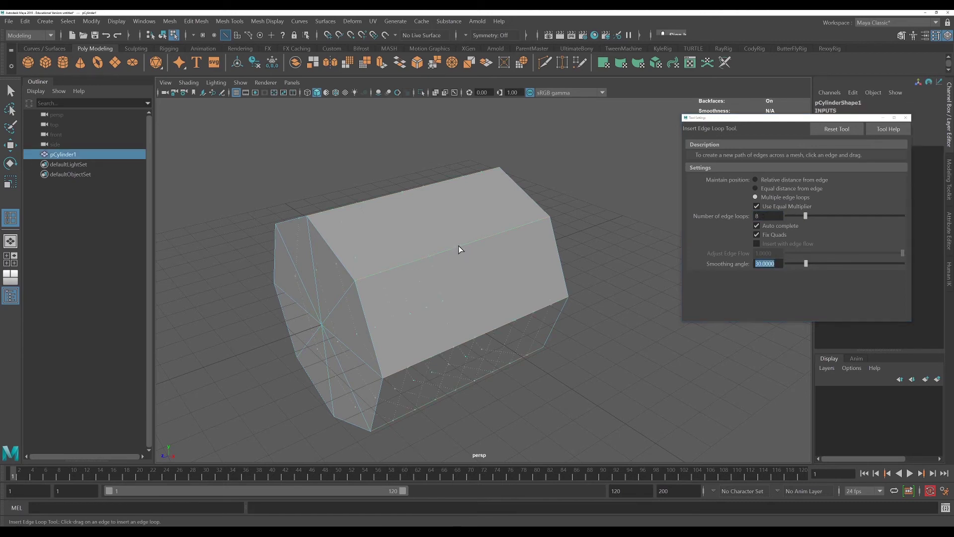
Undo the eight inserted edge loops and reset the Insert Edge Loop tool to its default settings.
alt+drag(465, 250, 585, 294)
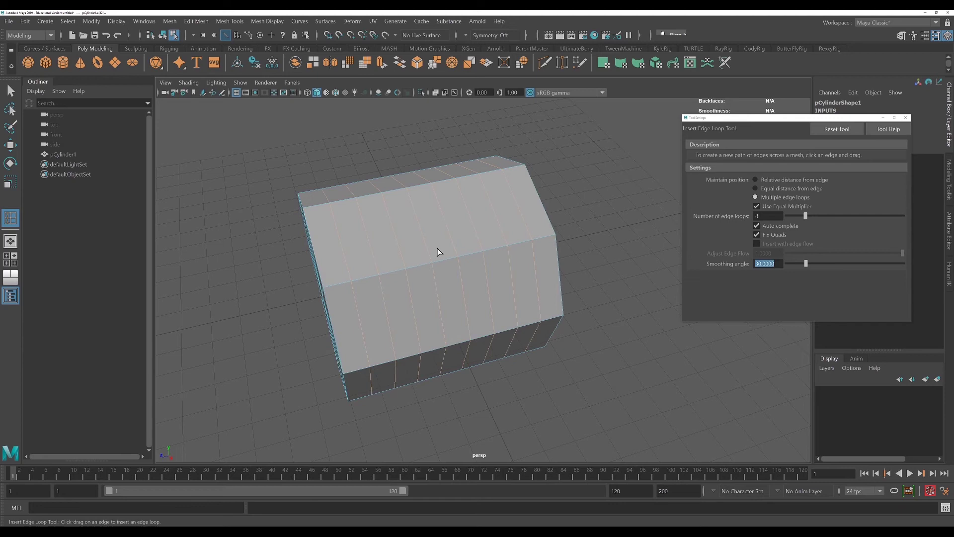
key(ctrl+z)
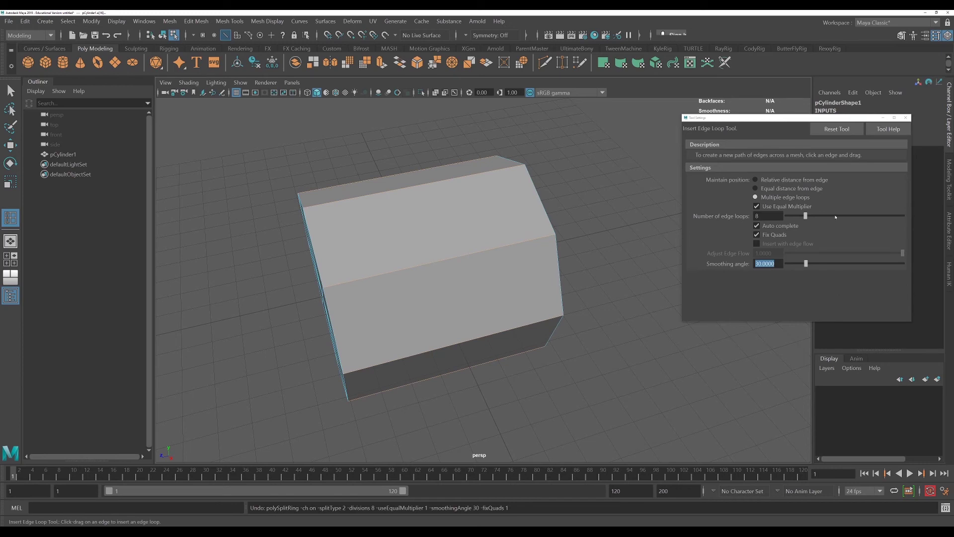
click(833, 130)
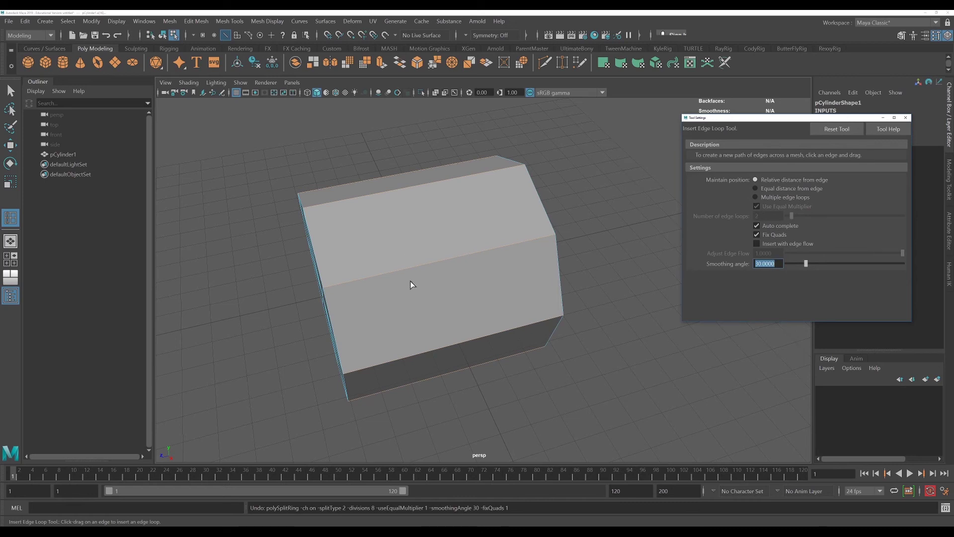
Try inserting a single edge loop across the triangular faces of the cylinder's end cap at two spots, undoing each attempt.
alt+drag(291, 290, 303, 290)
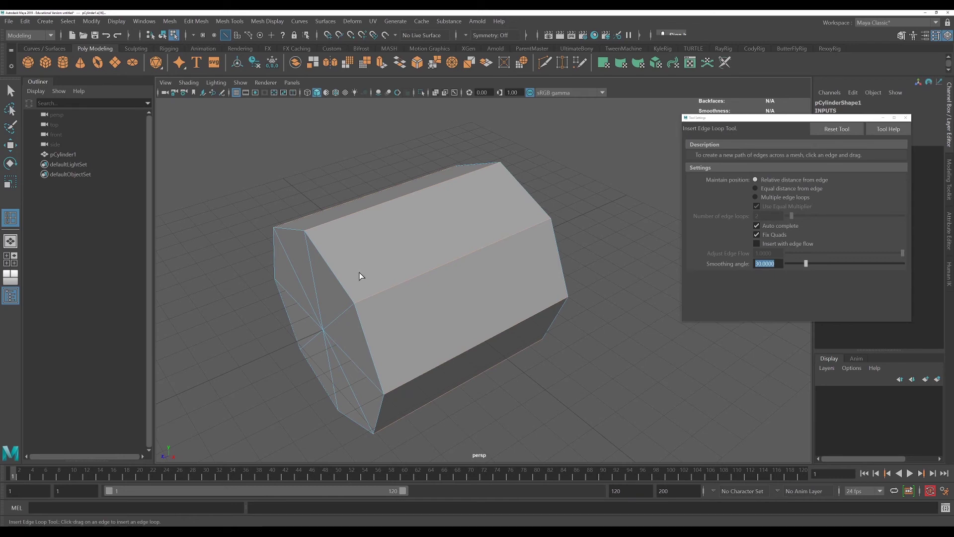
alt+drag(359, 273, 527, 236)
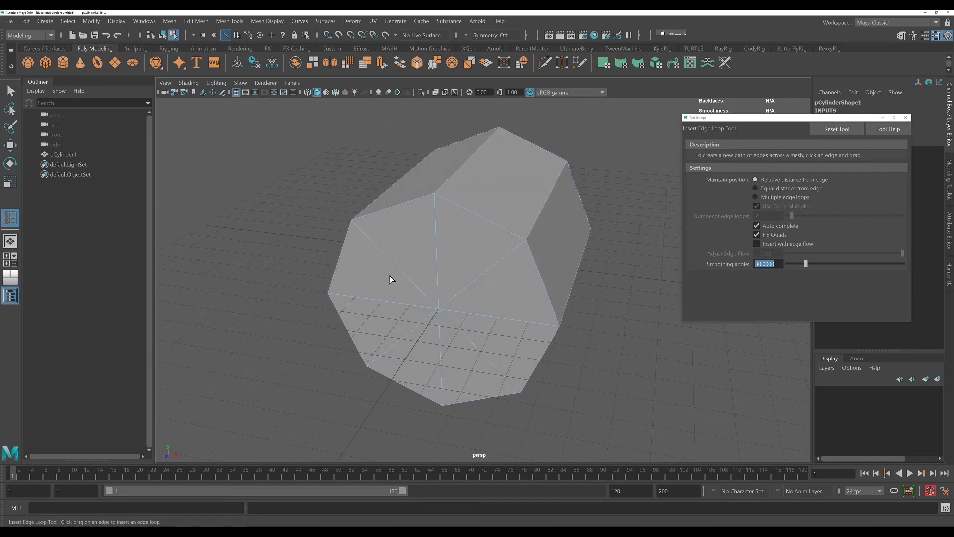
click(484, 272)
key(ctrl+z)
alt+drag(517, 294, 485, 265)
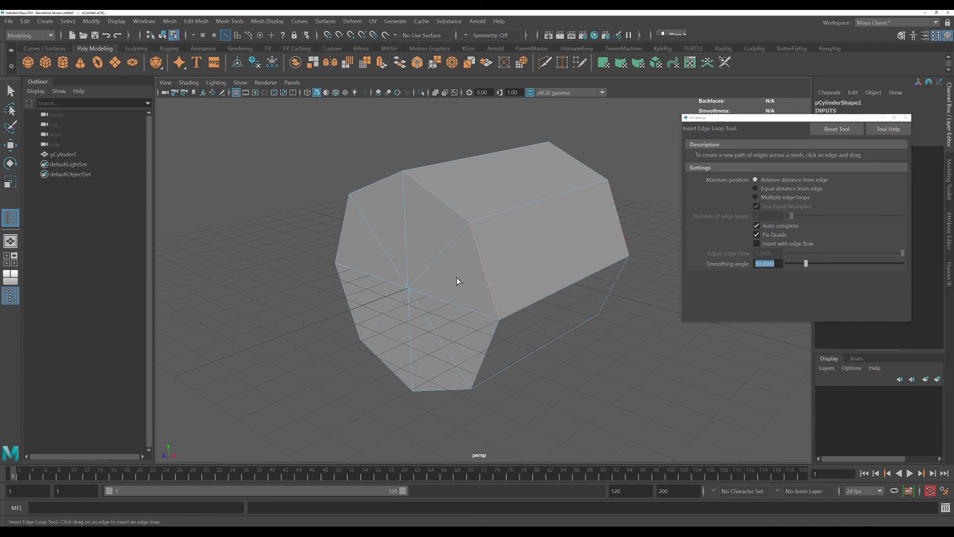
drag(457, 277, 457, 278)
key(ctrl+z)
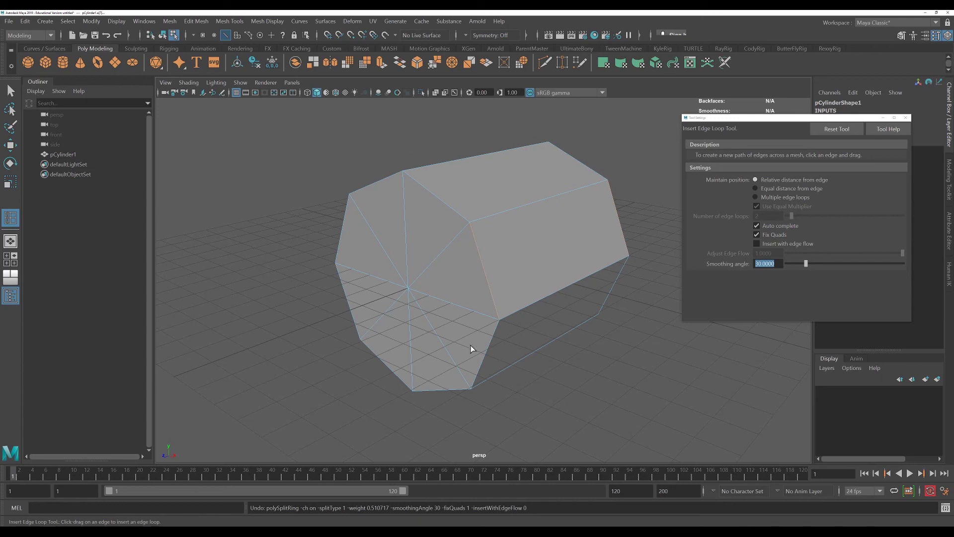
alt+drag(582, 392, 567, 396)
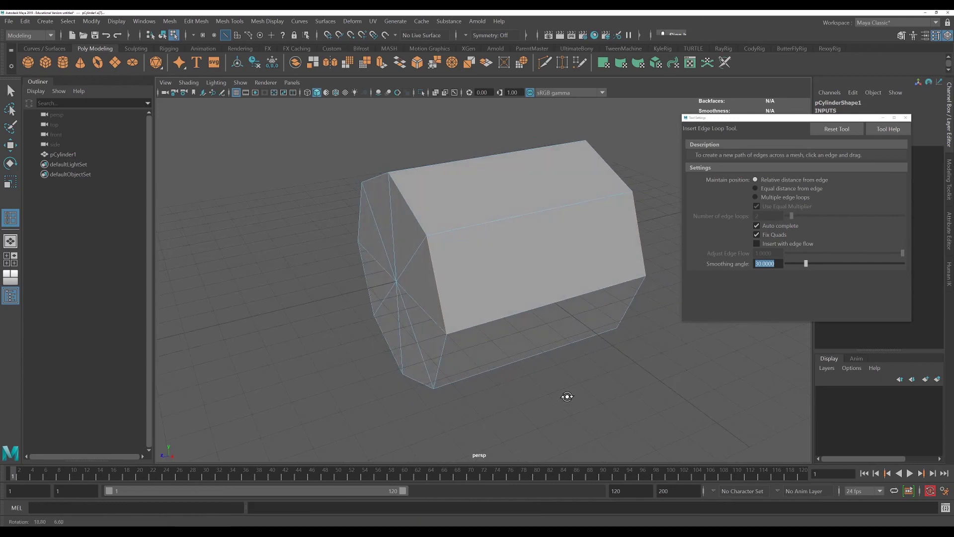